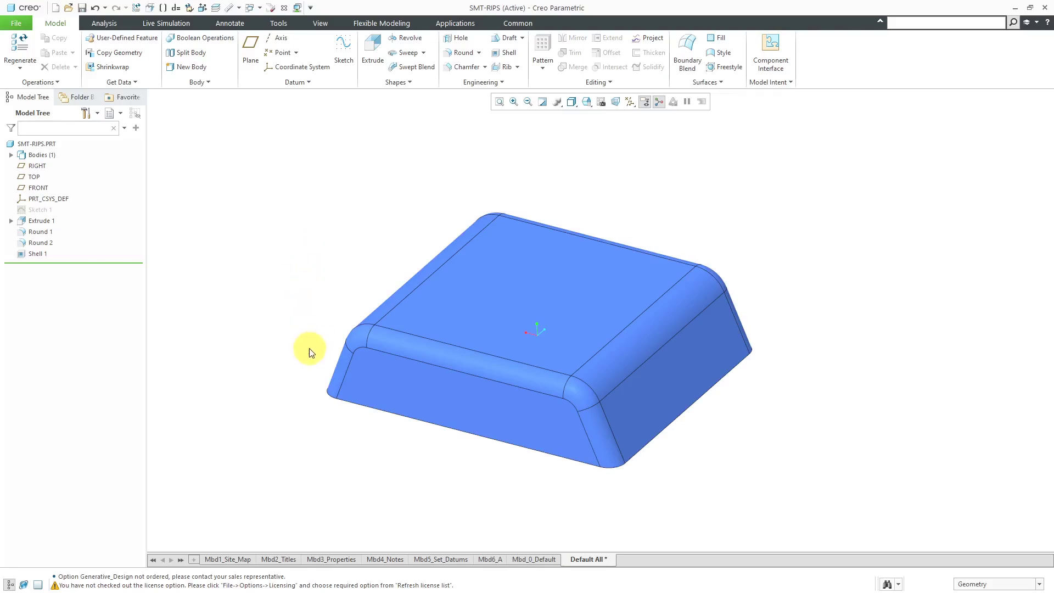
Orbit the hollow SMT-RIPS box and show the Operations list with Convert to Sheet Metal
mouse_move(306, 350)
middle_mouse_down()
mouse_move(332, 245)
mouse_move(331, 195)
mouse_move(302, 353)
mouse_move(288, 351)
middle_mouse_up()
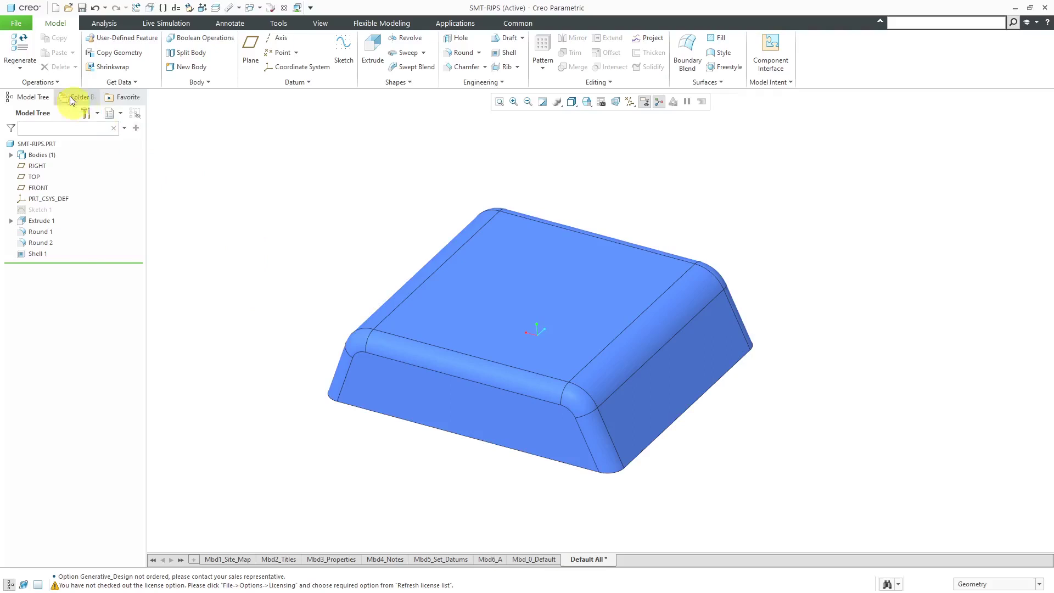
left_click(53, 84)
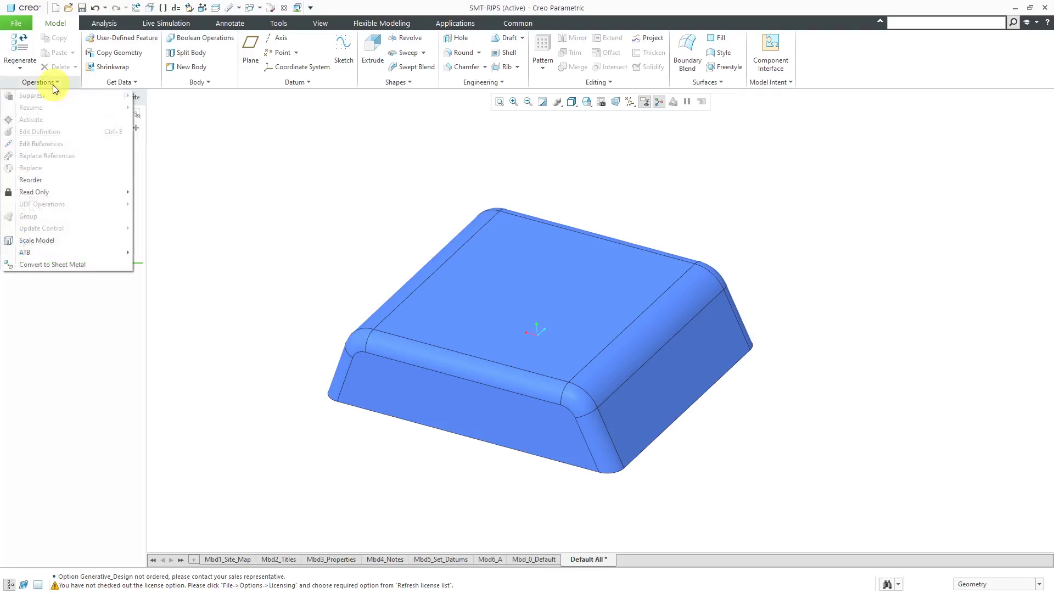
Set up Convert to Sheet Metal with the top face as driving surface, keeping 0.125 thickness
left_click(74, 265)
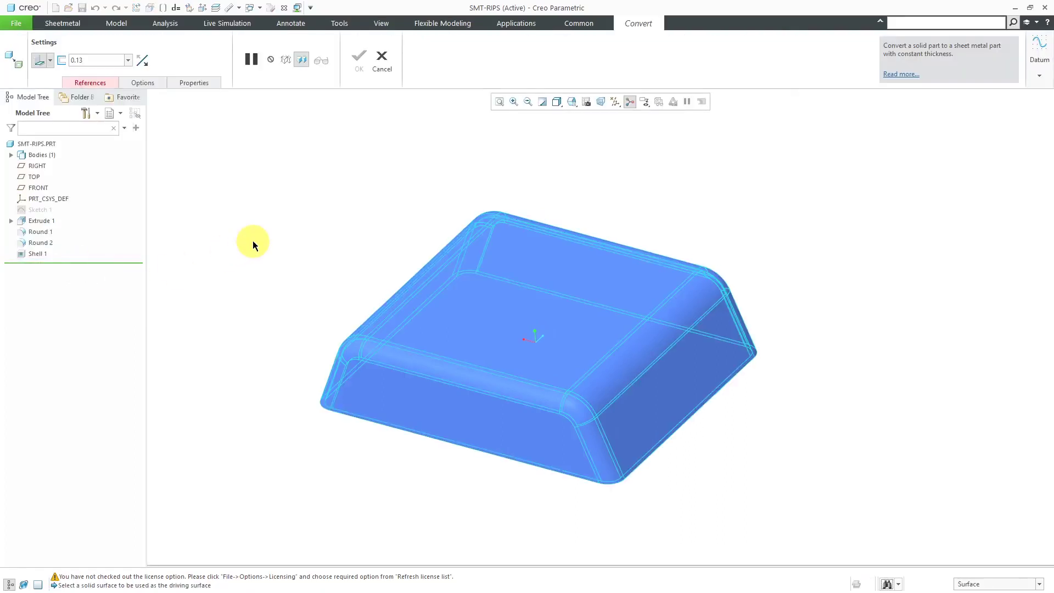
left_click(91, 82)
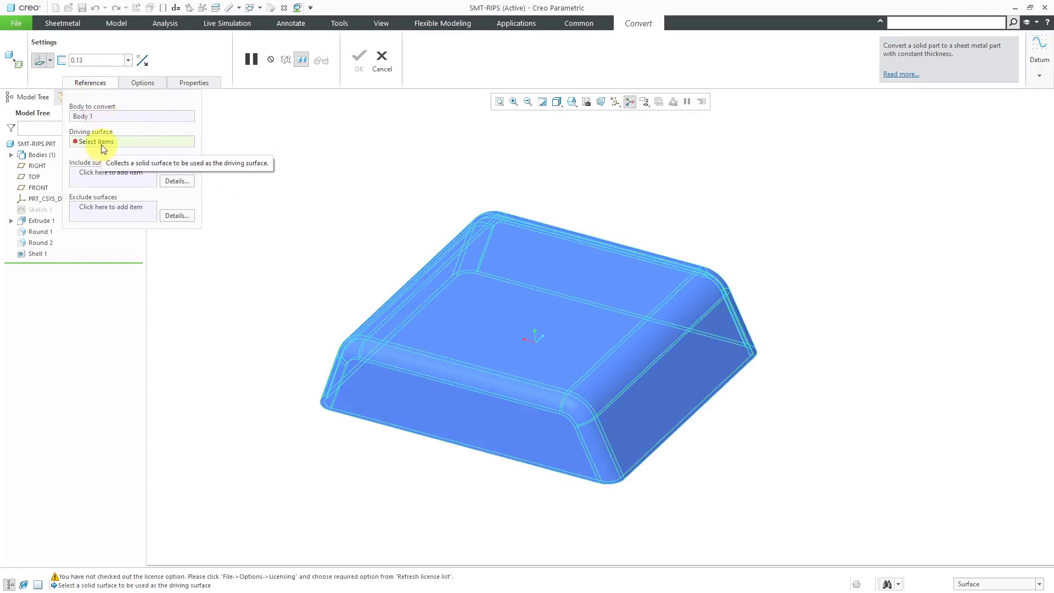
left_click(536, 314)
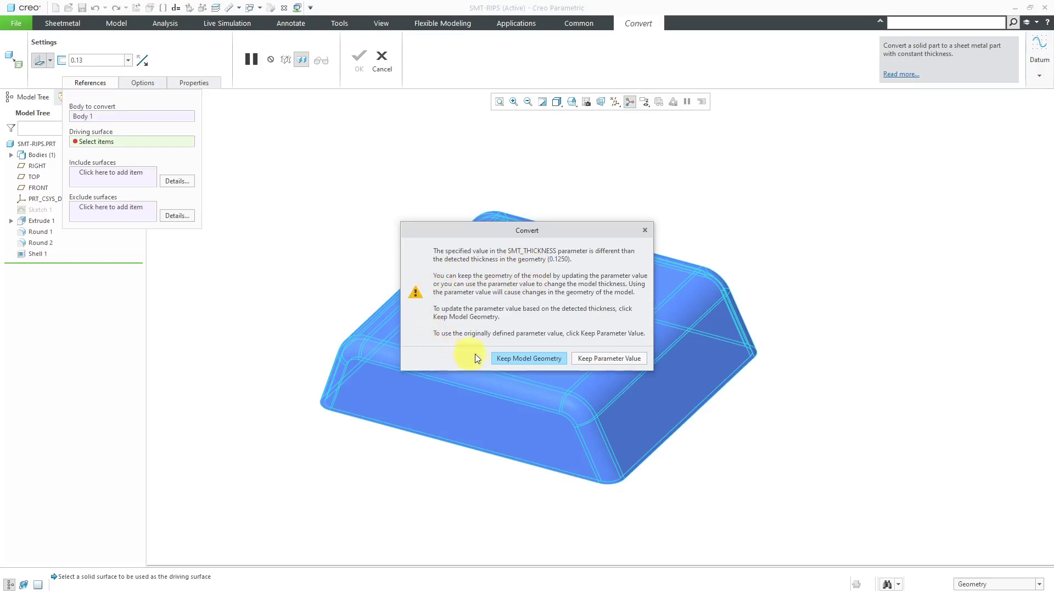
left_click(515, 358)
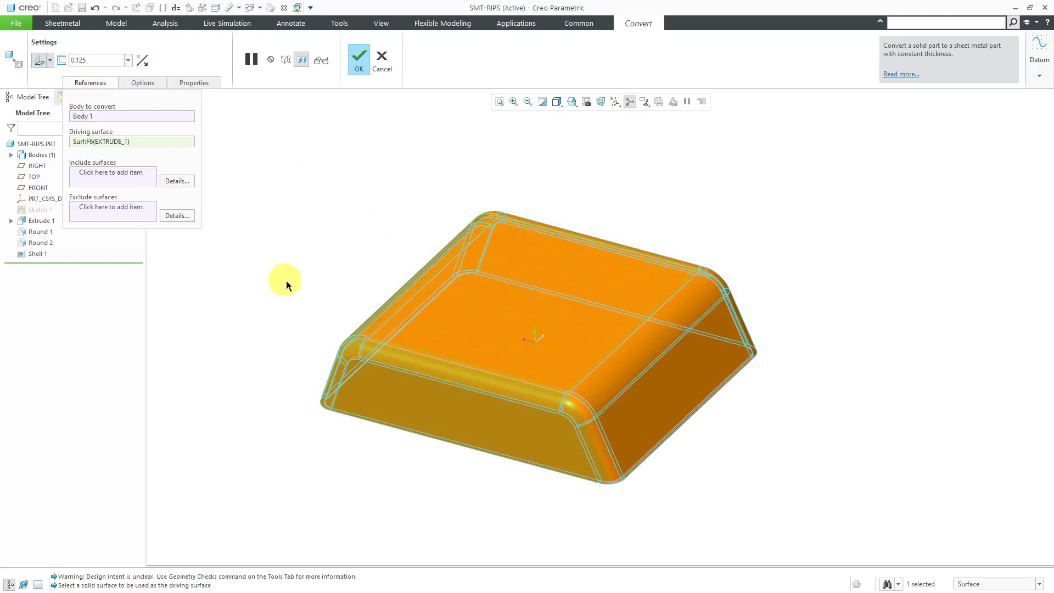
mouse_move(307, 310)
middle_mouse_down()
mouse_move(332, 207)
mouse_move(320, 148)
mouse_move(295, 166)
mouse_move(319, 215)
mouse_move(288, 319)
middle_mouse_up()
Complete the conversion and accept the Troubleshooter warning about the flagged surfaces
left_click(357, 59)
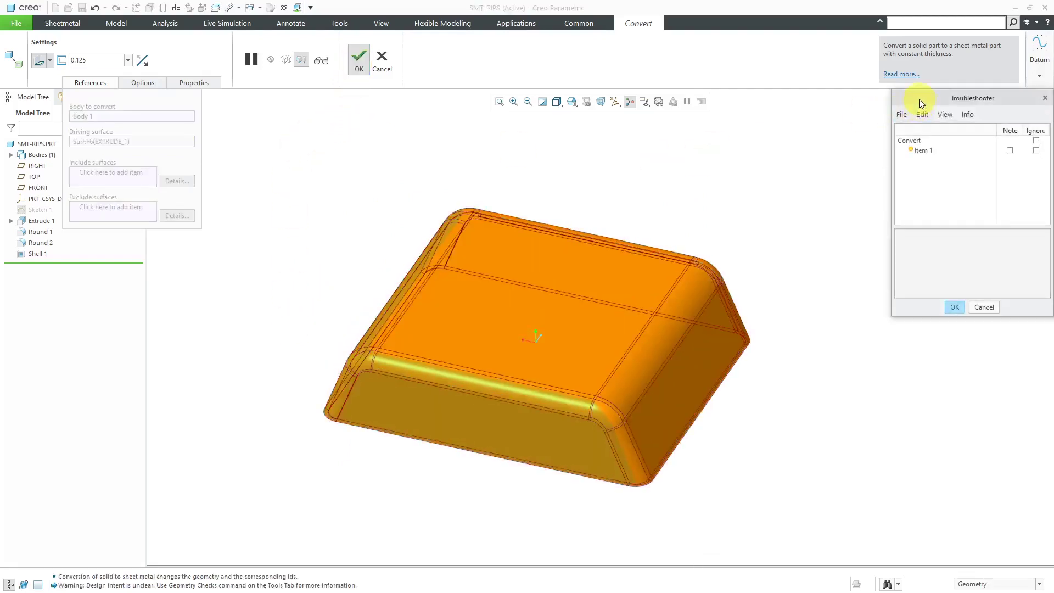
left_click_drag(919, 99, 859, 133)
left_click(855, 185)
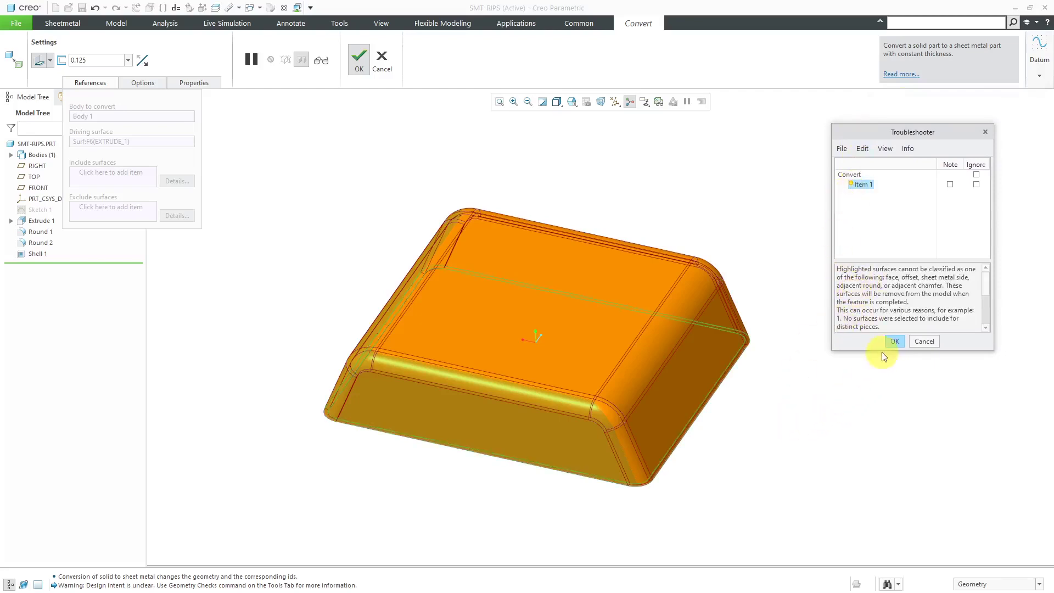
left_click(894, 343)
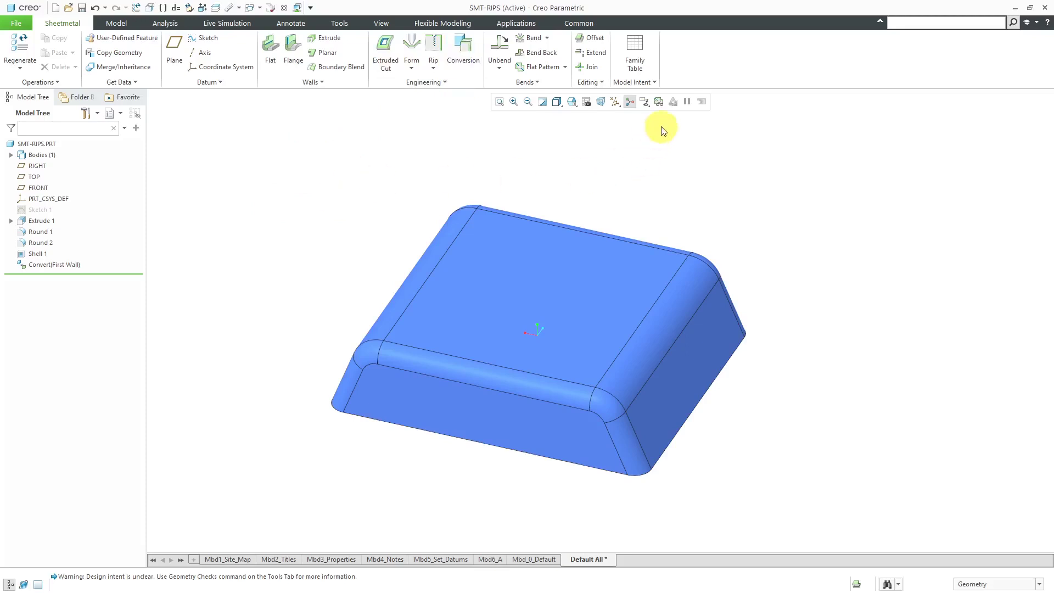
Toggle Flat Pattern Preview on and off to confirm no flat pattern exists yet
left_click(661, 103)
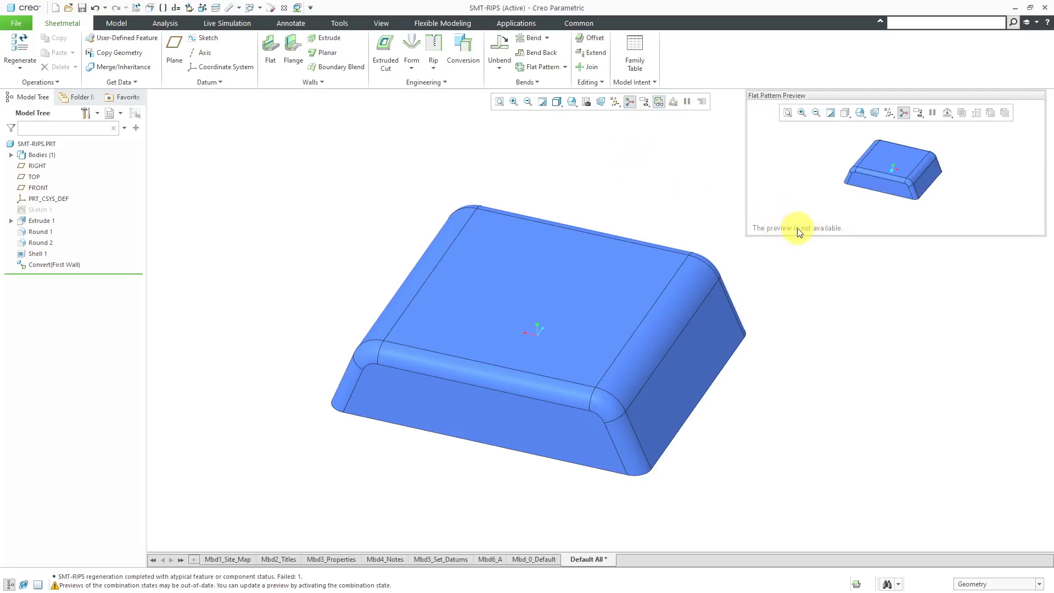
mouse_move(539, 334)
middle_mouse_down()
mouse_move(506, 296)
mouse_move(513, 190)
mouse_move(512, 292)
mouse_move(497, 344)
middle_mouse_up()
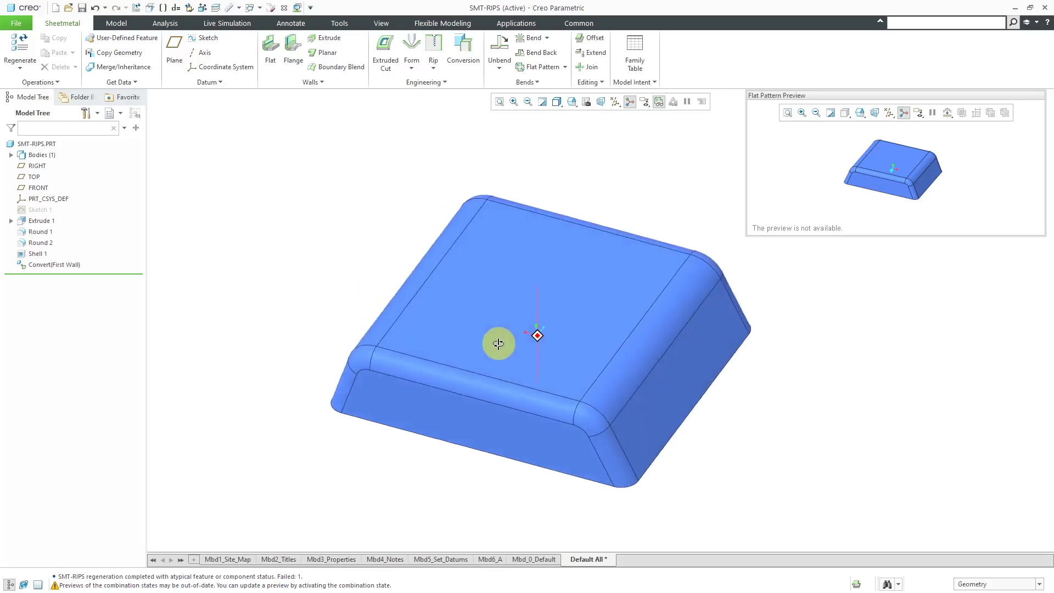
left_click(660, 101)
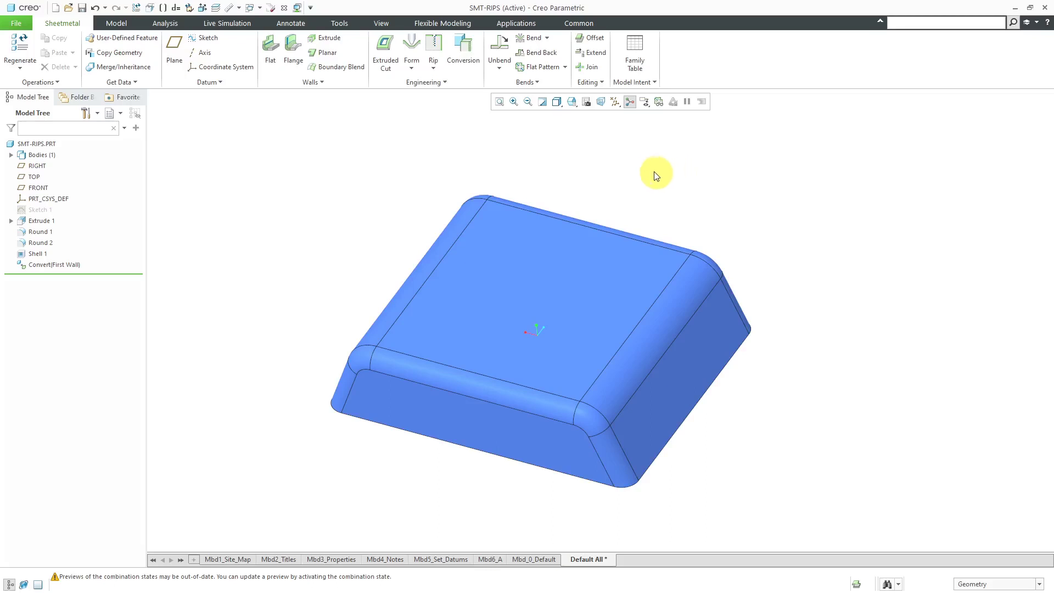
Check the Rip types list and start a new Edge Rip
left_click(434, 71)
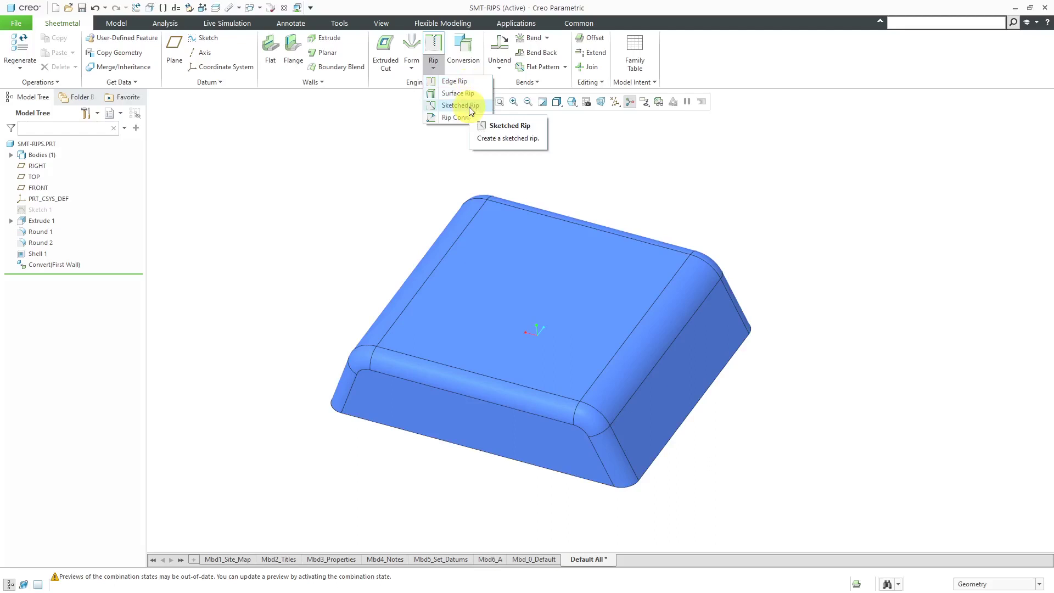
left_click(657, 172)
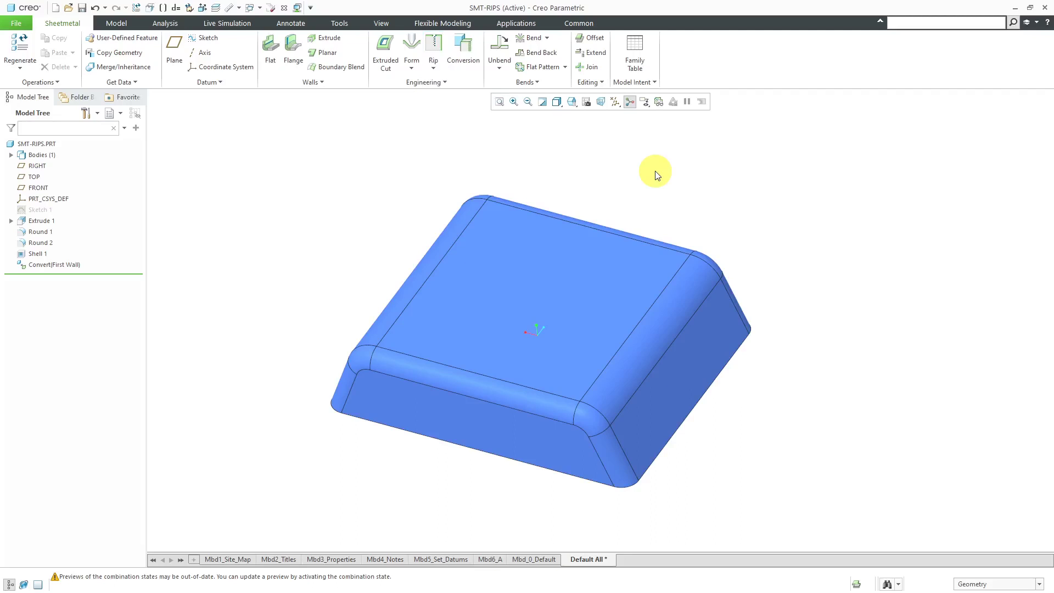
left_click(435, 53)
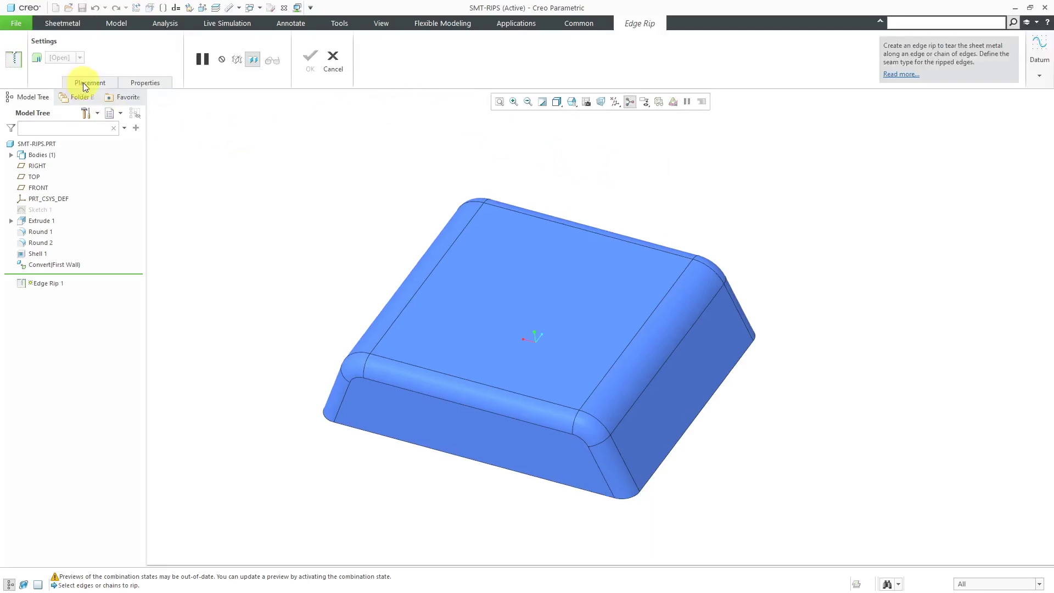
Add three corner edge chains, each extended around its round, to Edge Rip 1's placement
left_click(84, 83)
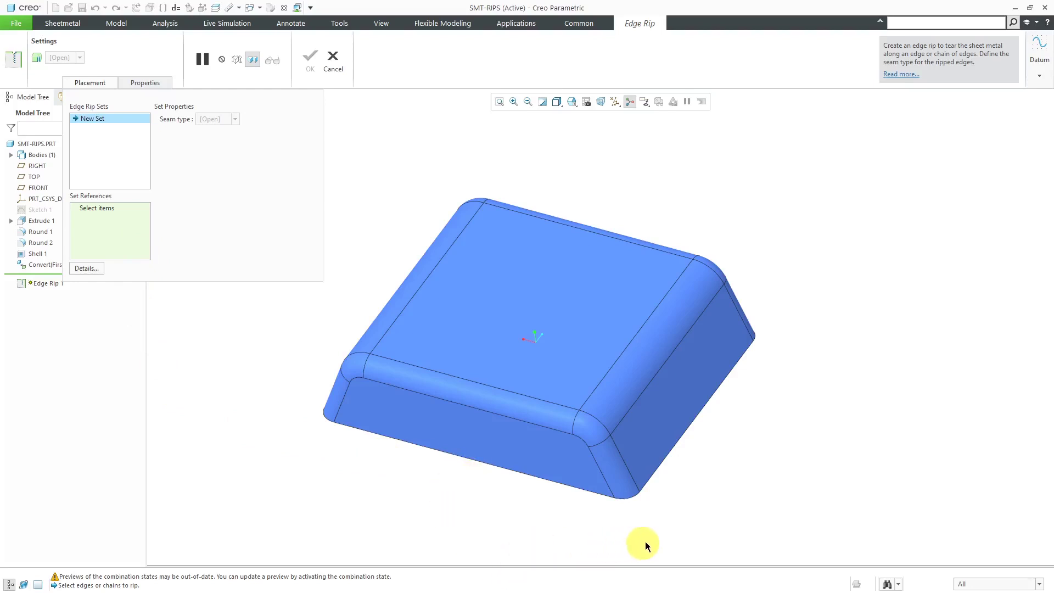
left_click(610, 485)
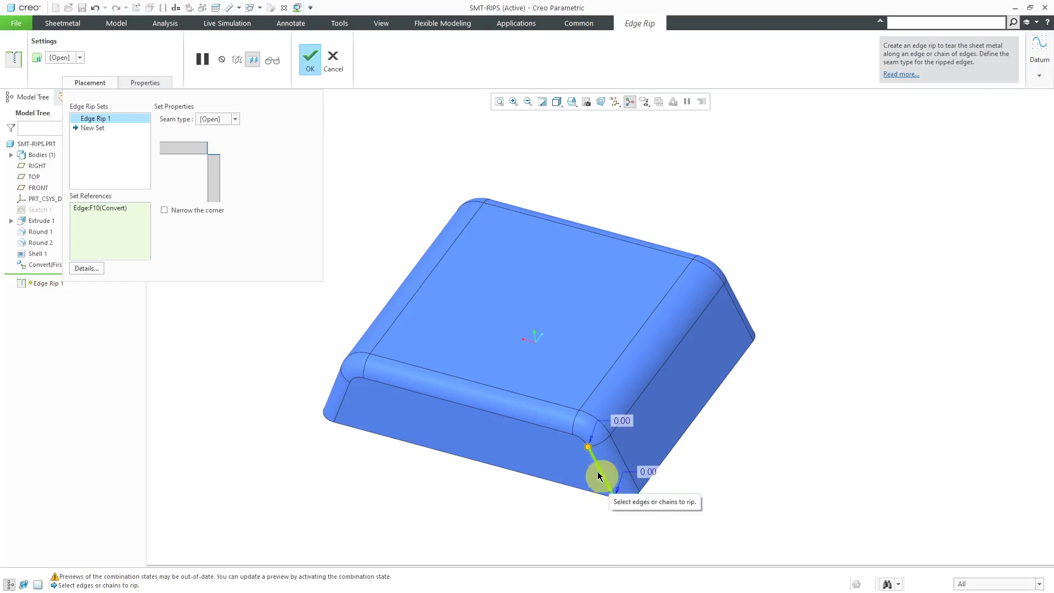
left_click(583, 446, "shift")
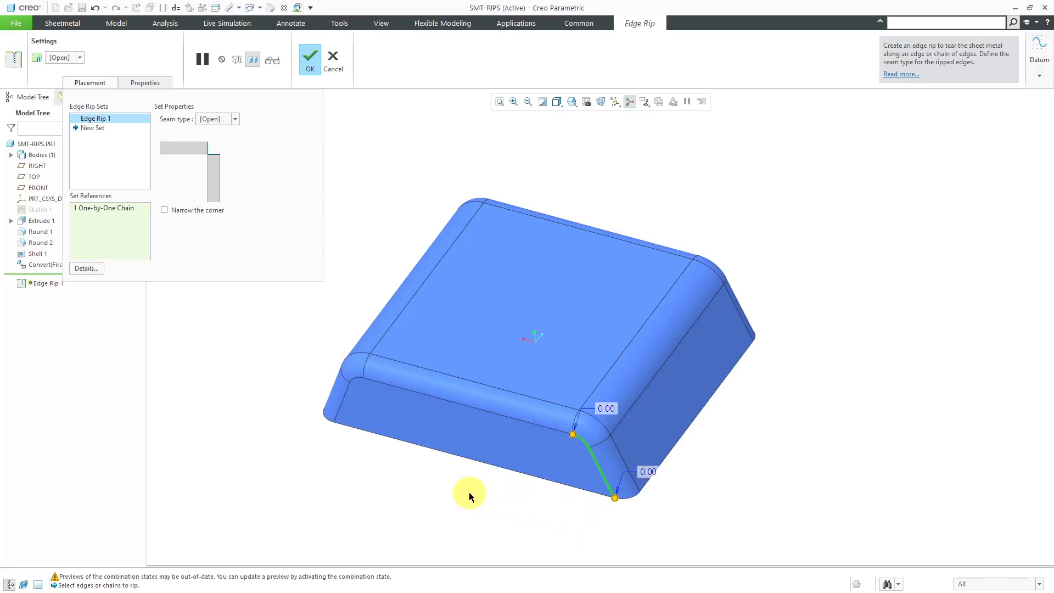
middle_click_drag(377, 470, 397, 462)
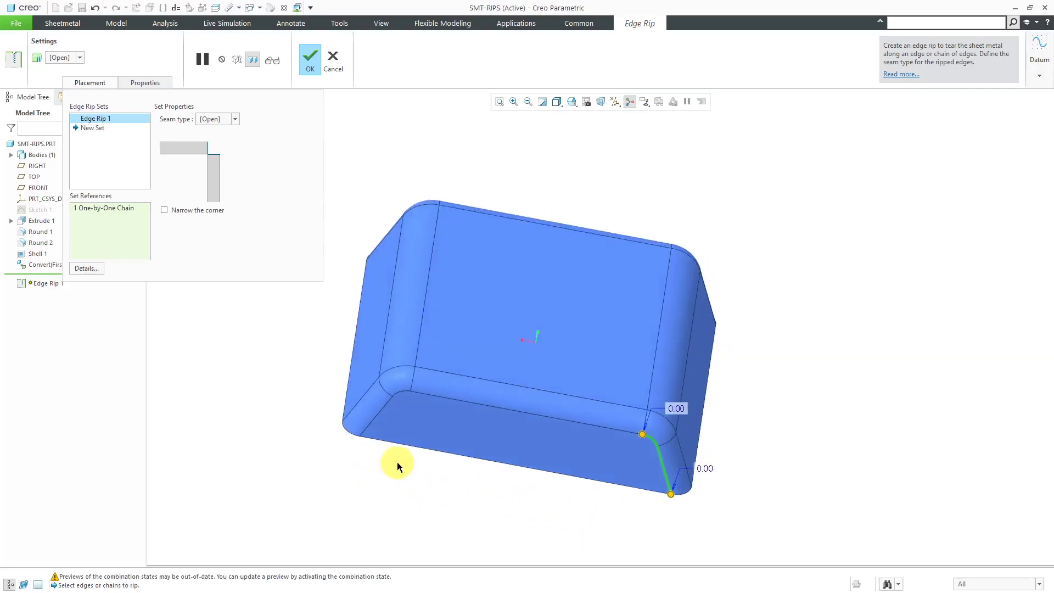
left_click(379, 419, "ctrl")
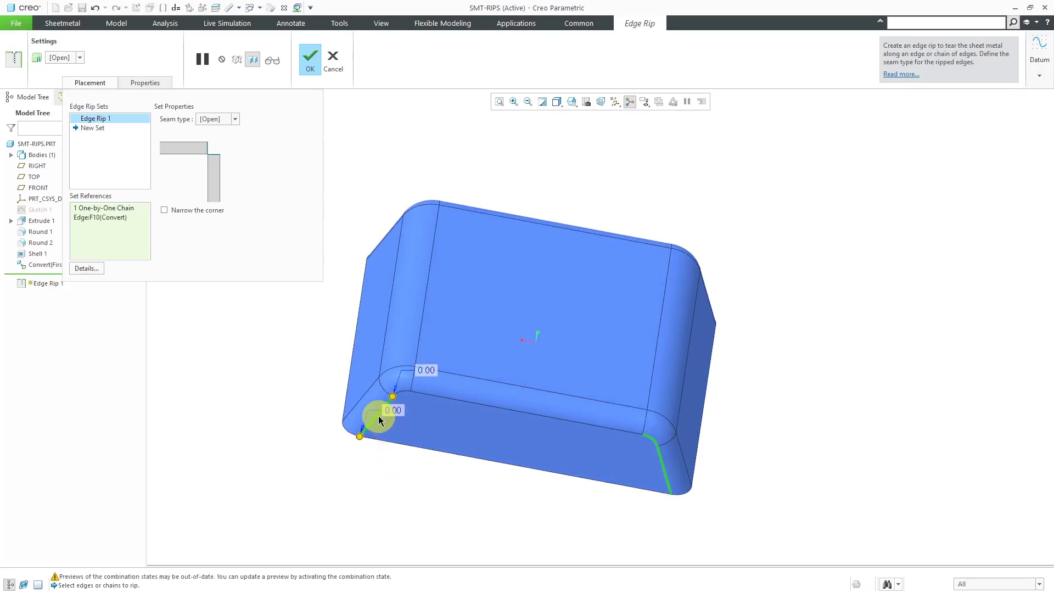
left_click(401, 395, "shift")
mouse_move(426, 468)
middle_mouse_down()
mouse_move(419, 447)
mouse_move(467, 419)
mouse_move(612, 455)
mouse_move(603, 453)
middle_mouse_up()
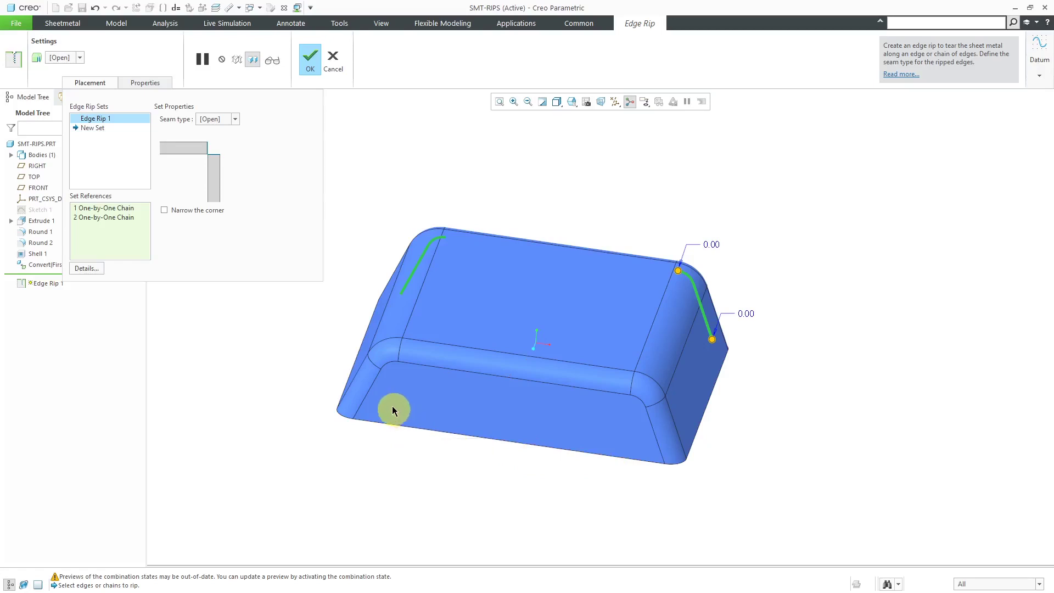
left_click(371, 394)
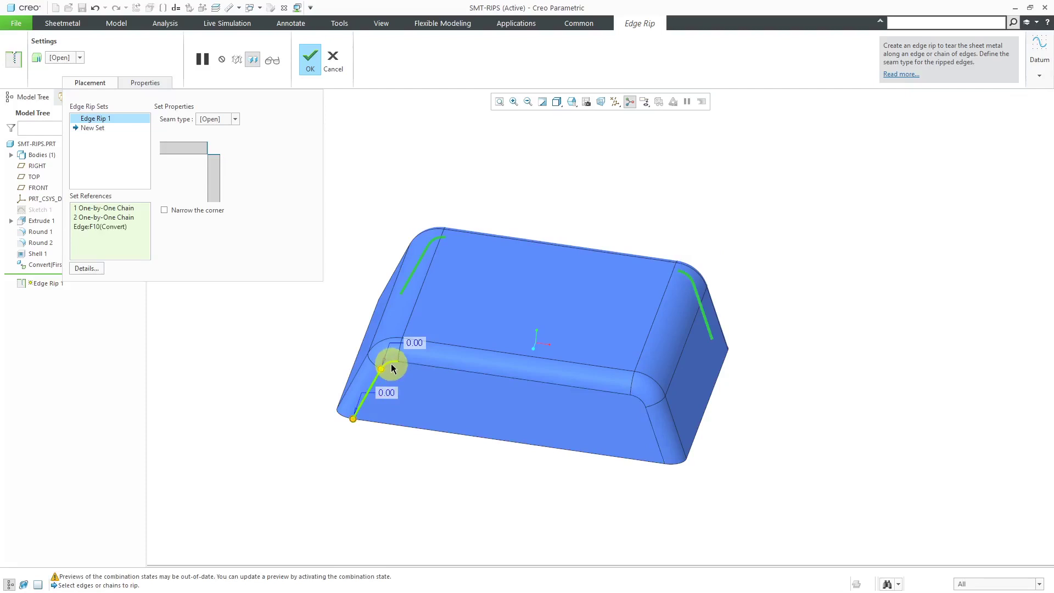
left_click(389, 371, "shift")
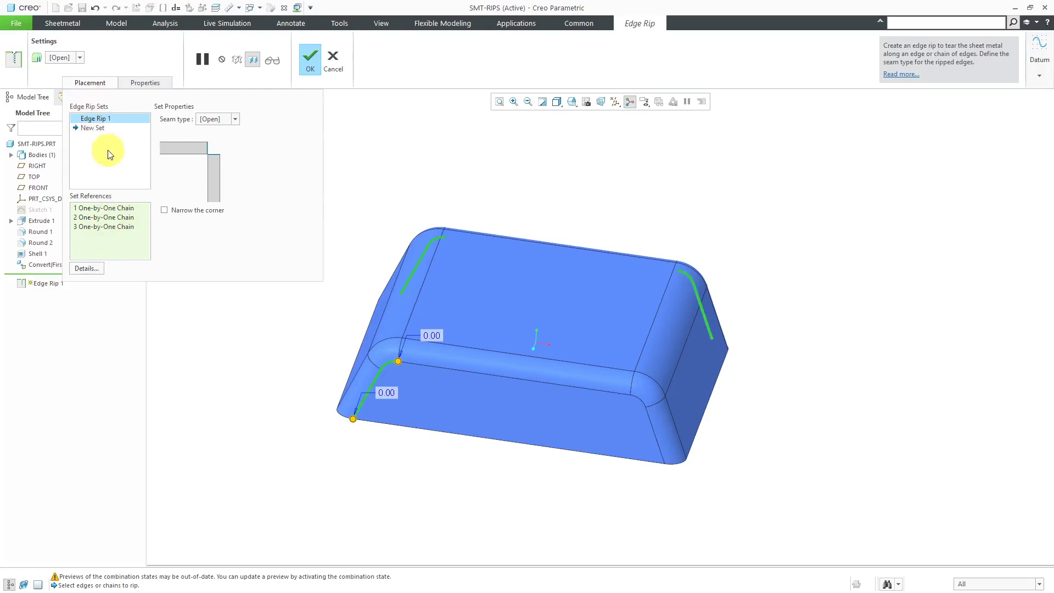
left_click(236, 119)
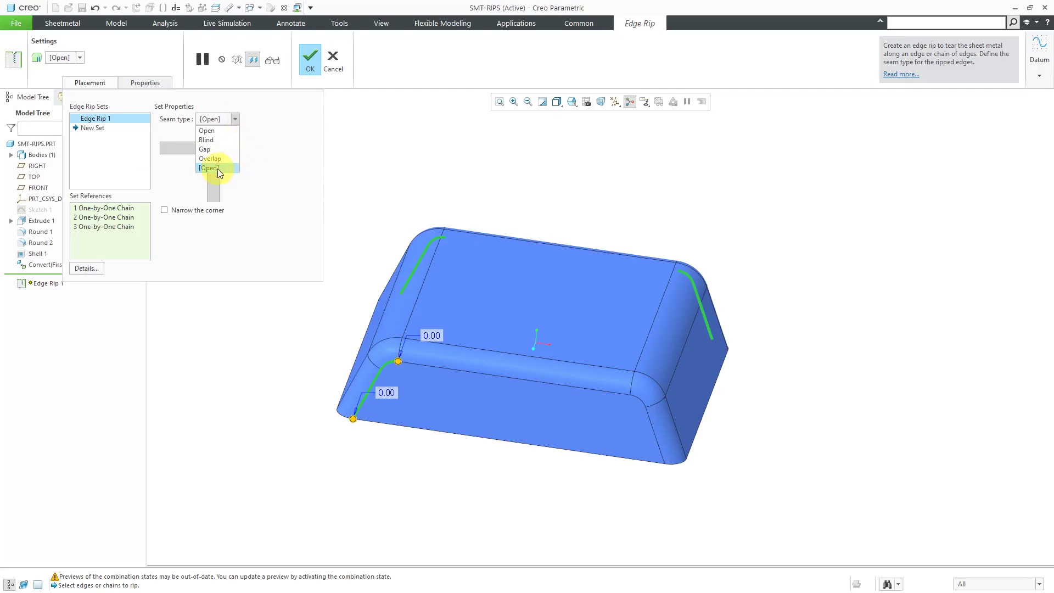
Try Blind, Gap and Overlap seam types, then set the rip seam to Open
left_click(222, 140)
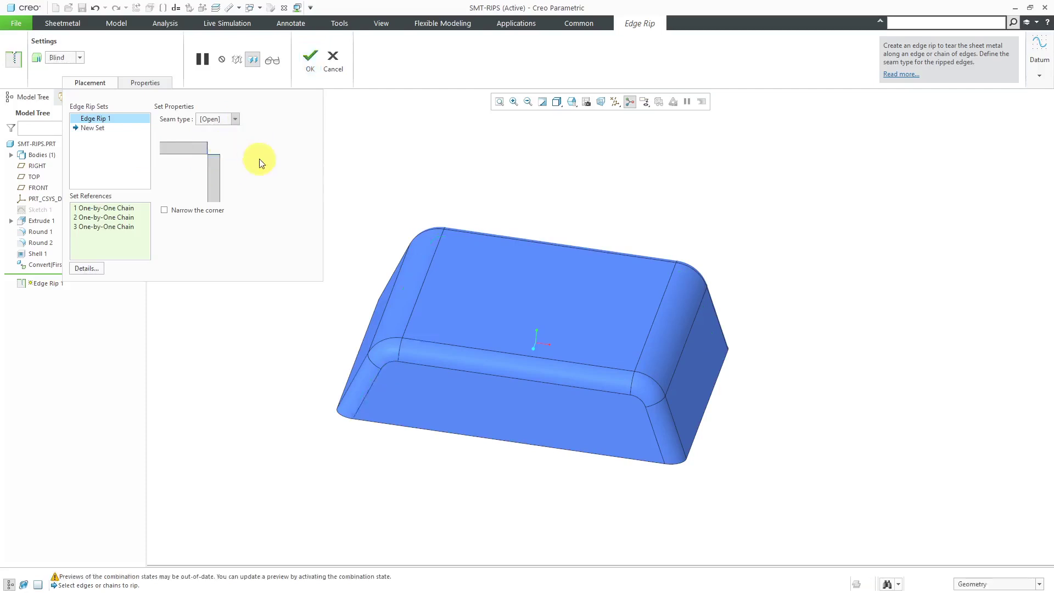
left_click(234, 119)
left_click(219, 150)
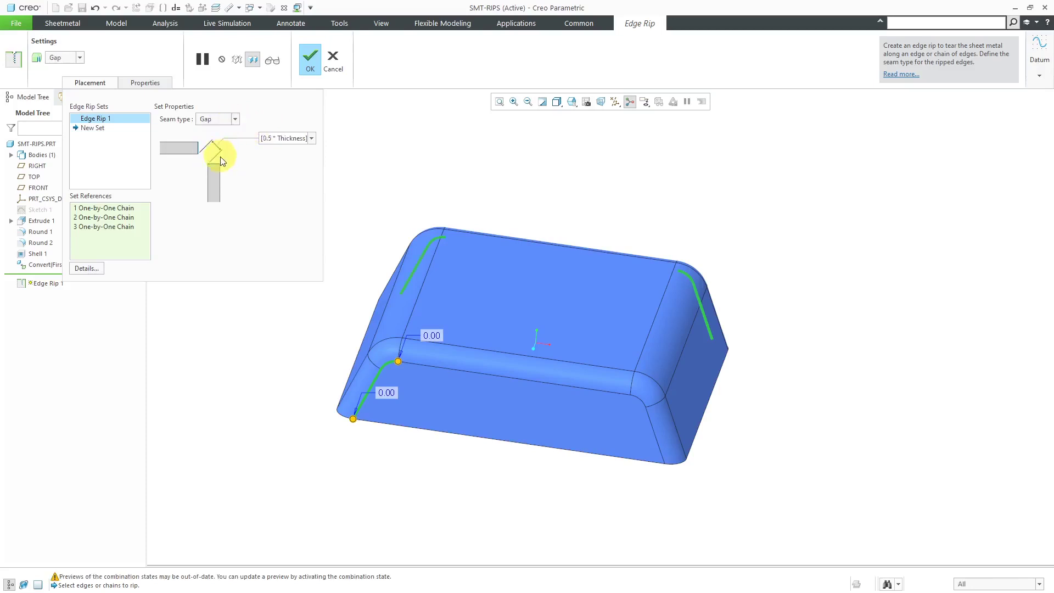
left_click(236, 122)
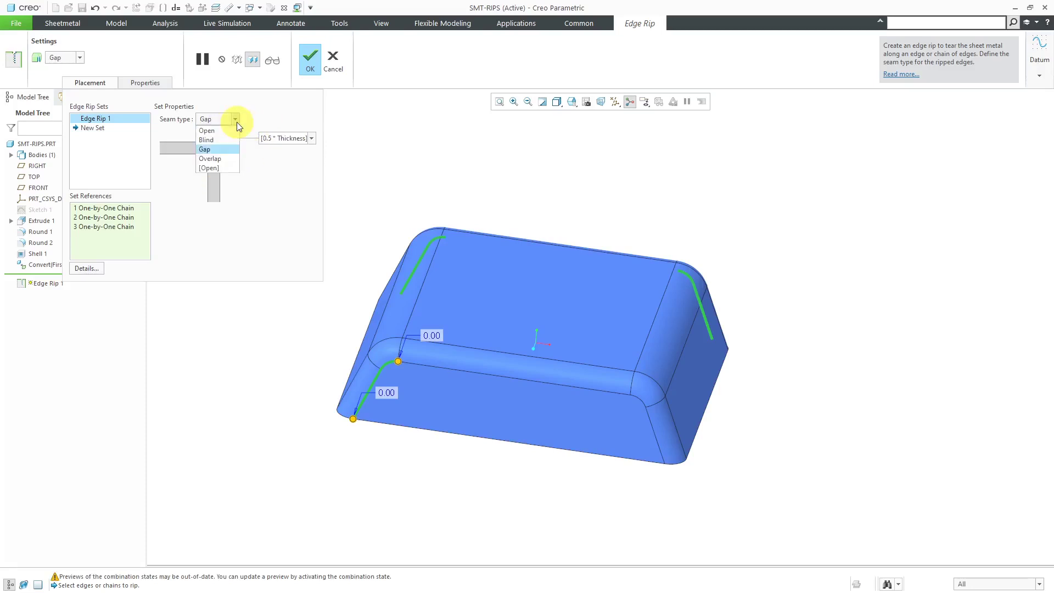
left_click(222, 160)
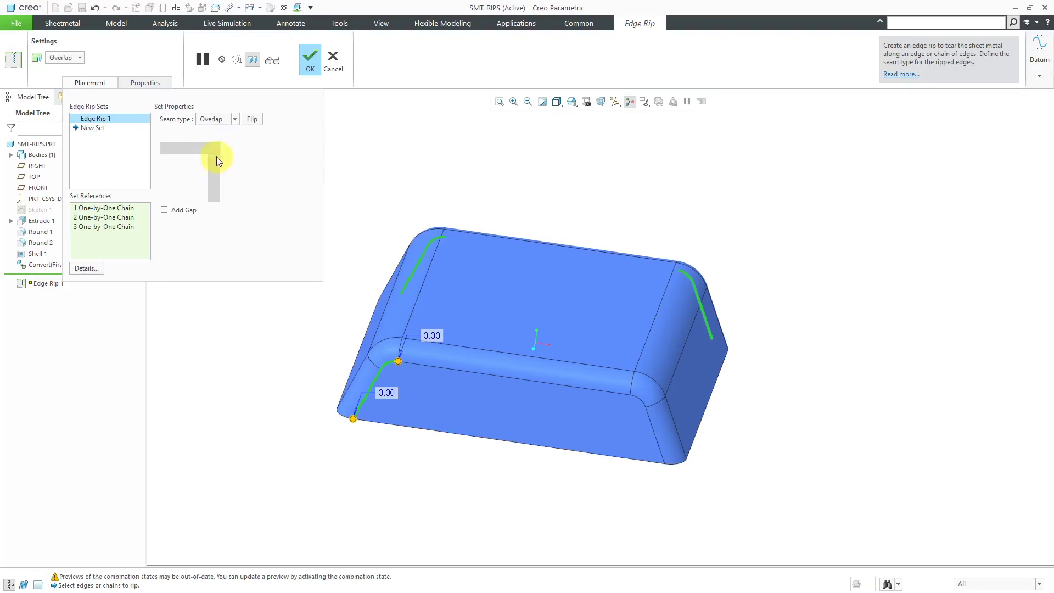
left_click(236, 120)
left_click(228, 131)
Add the lower-right corner edge chain as the fourth rip and finish Edge Rip 1
left_click(658, 448)
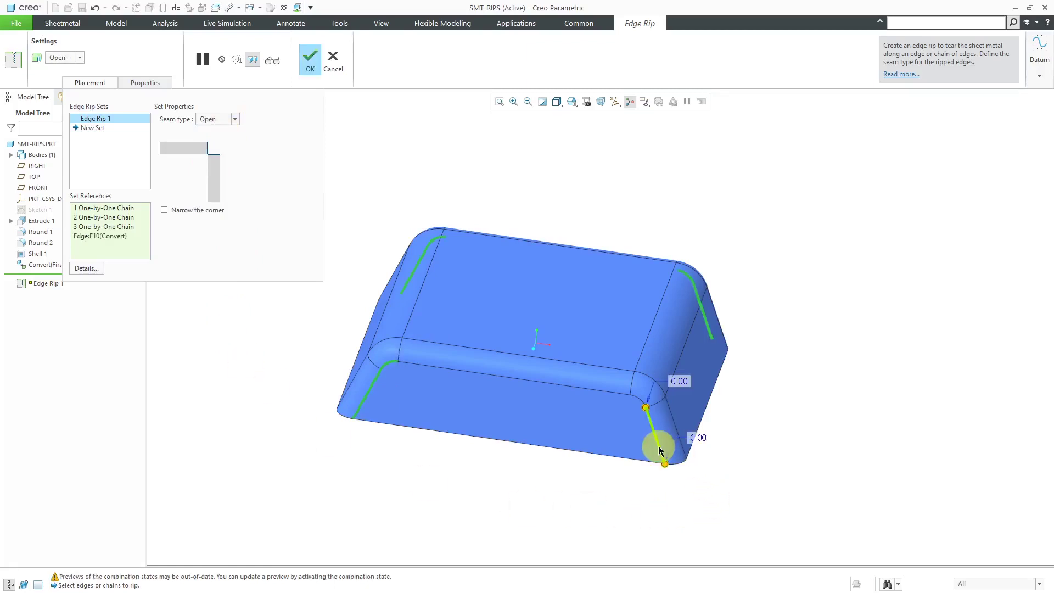
left_click(636, 390, "shift")
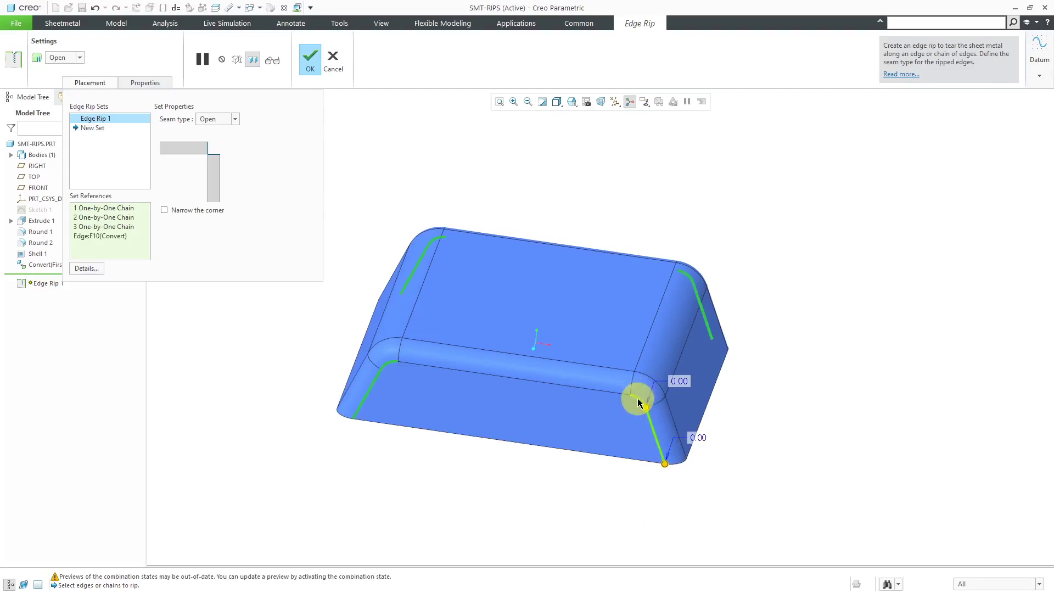
scroll(633, 413, "up", 5)
scroll(629, 404, "down", 6)
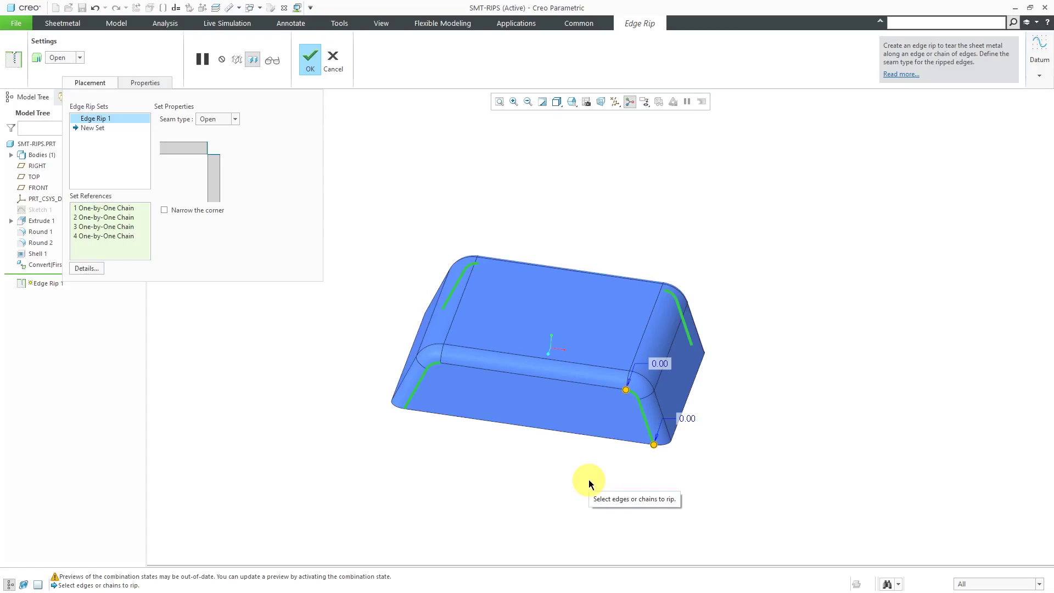
left_click(309, 65)
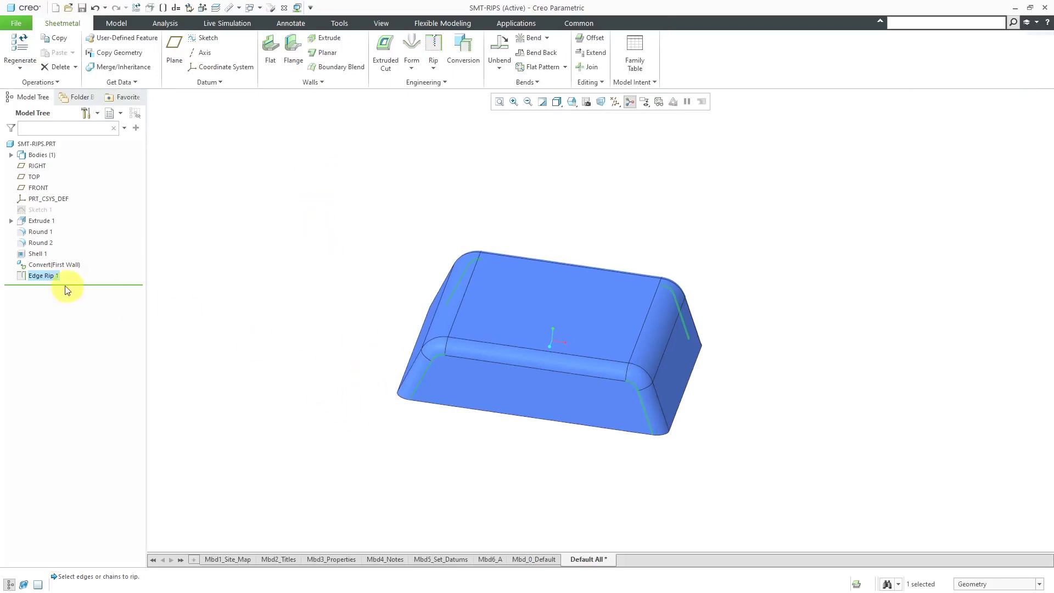
left_click(328, 242)
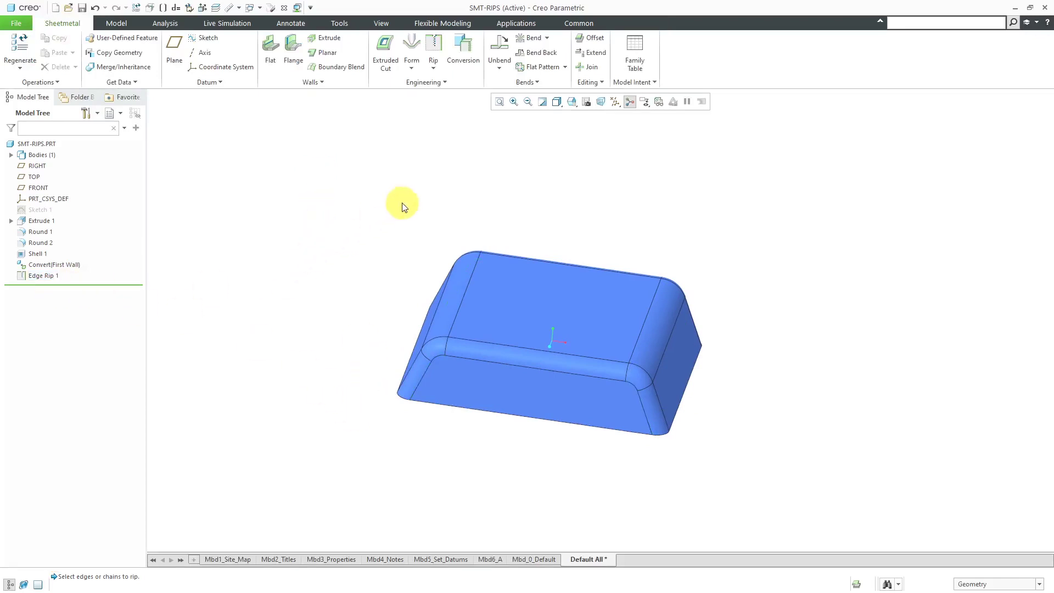
left_click(507, 54)
middle_click_drag(474, 201, 483, 237)
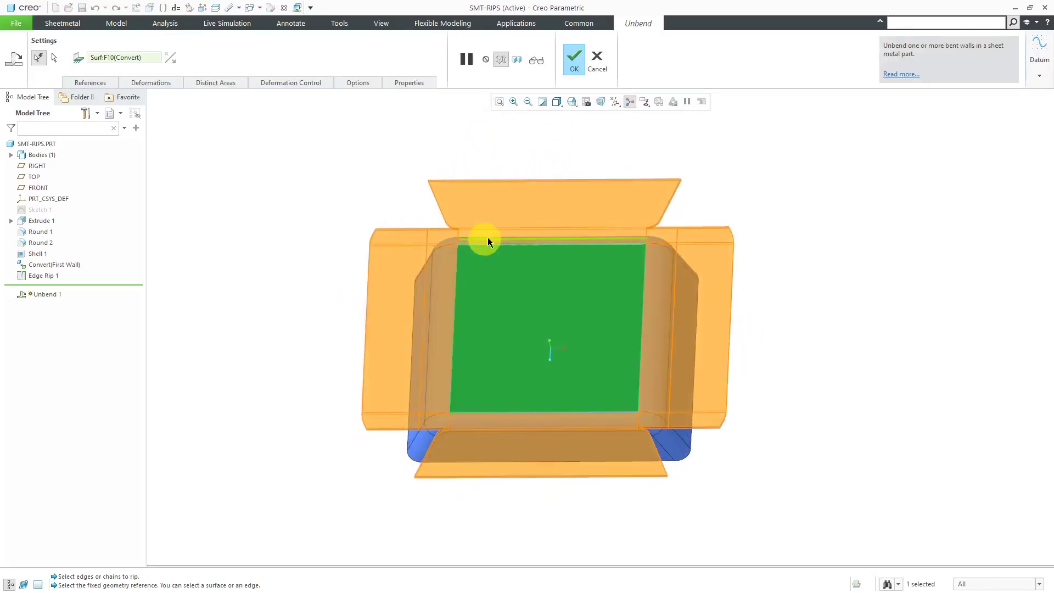
left_click(596, 62)
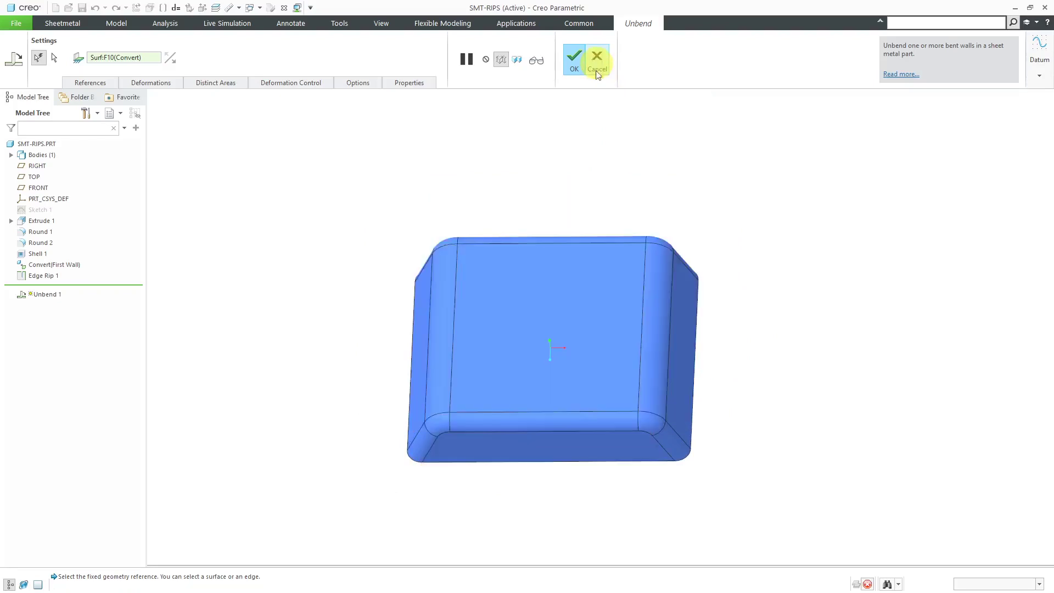
scroll(449, 470, "up", 3)
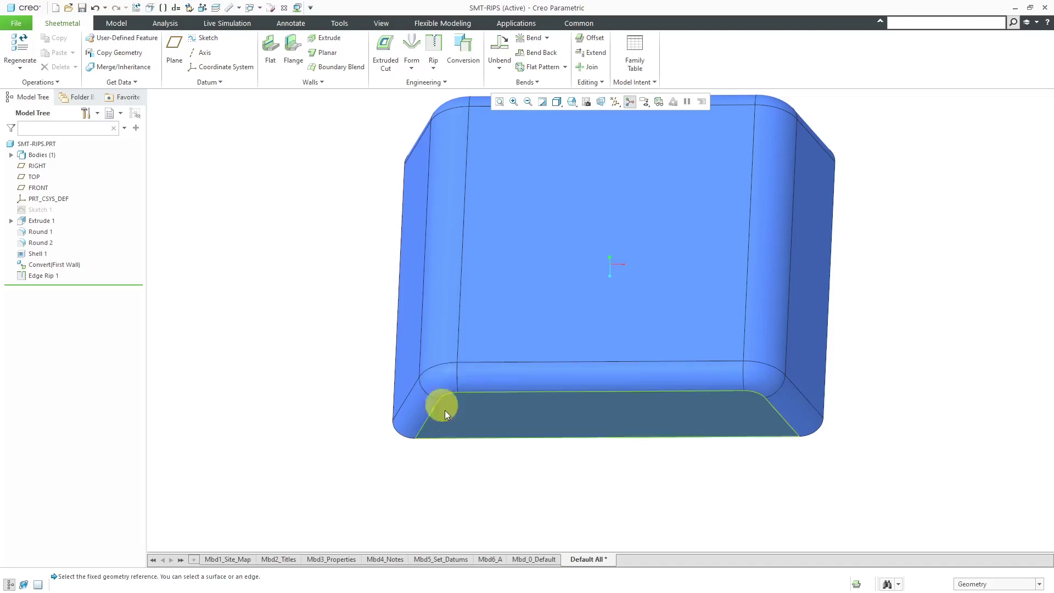
middle_click_drag(506, 424, 492, 398)
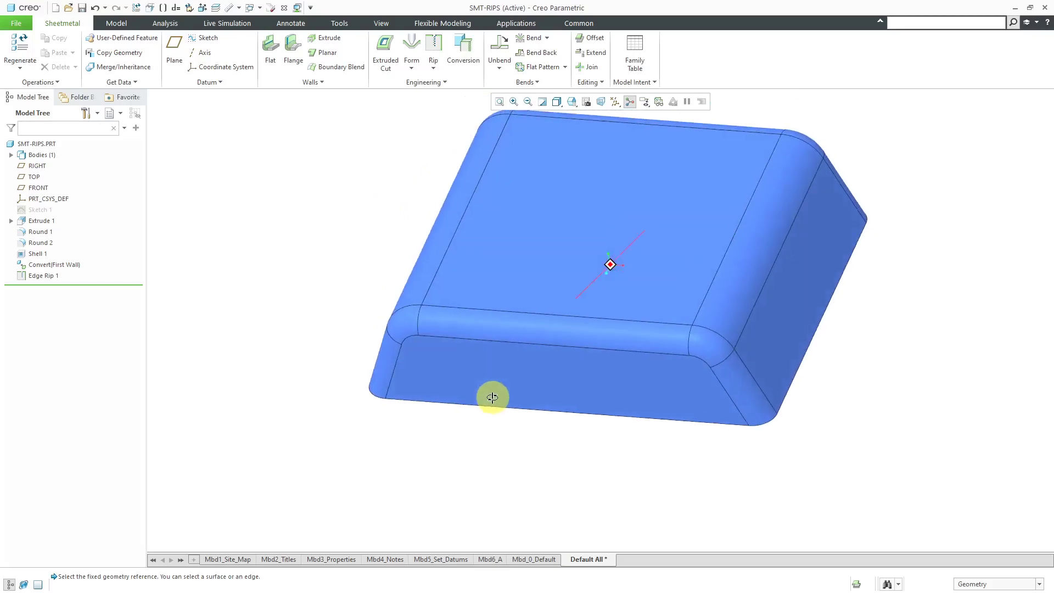
middle_click_drag(443, 469, 470, 400)
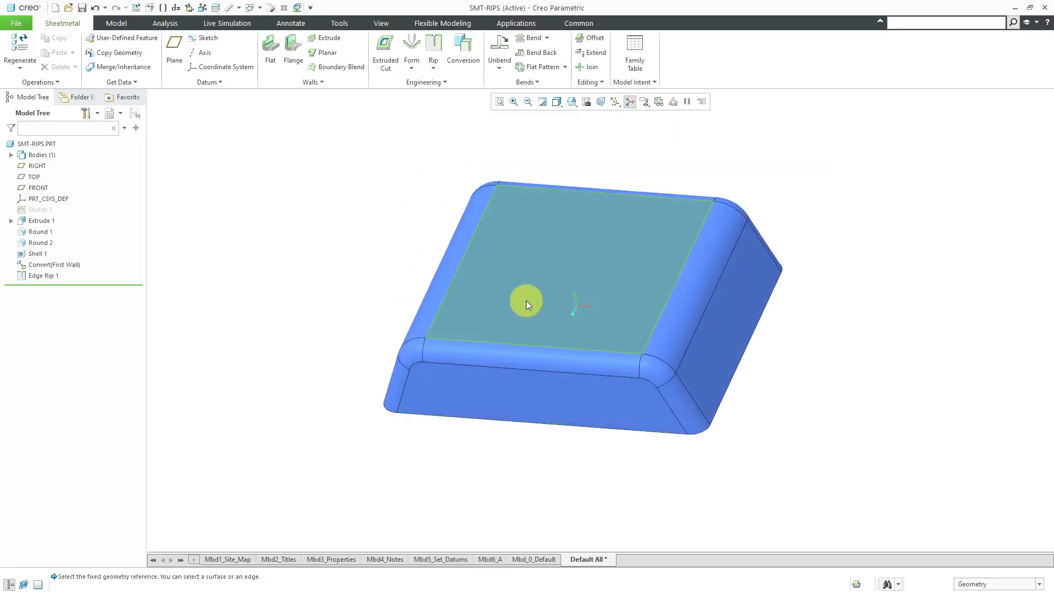
scroll(526, 301, "up", 2)
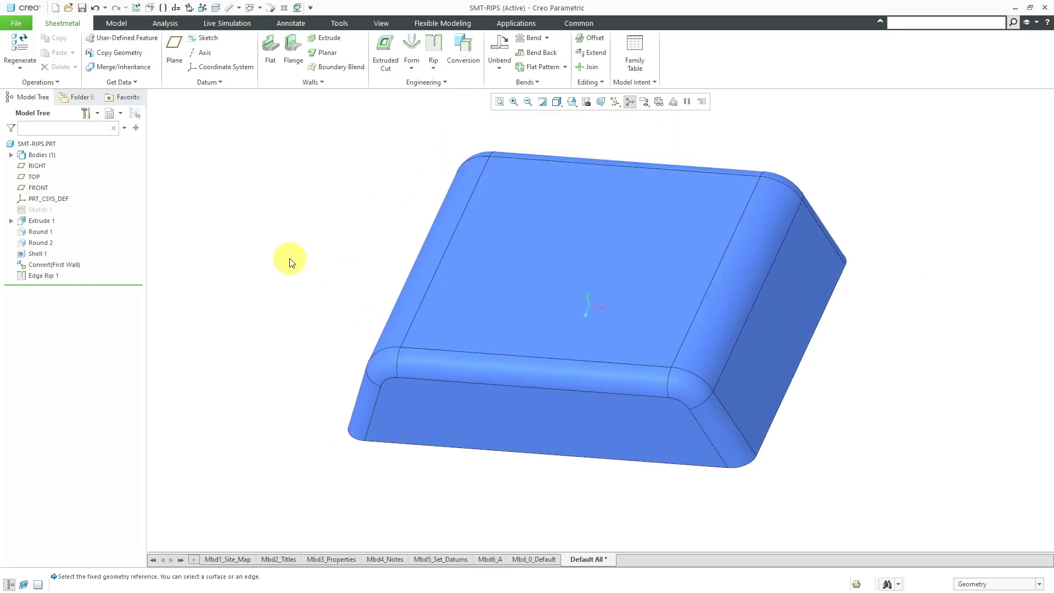
Unbend the ripped box flat after reviewing Deformations and Deformation Control, giving 90.00° and 68.20° bend notes
left_click(500, 55)
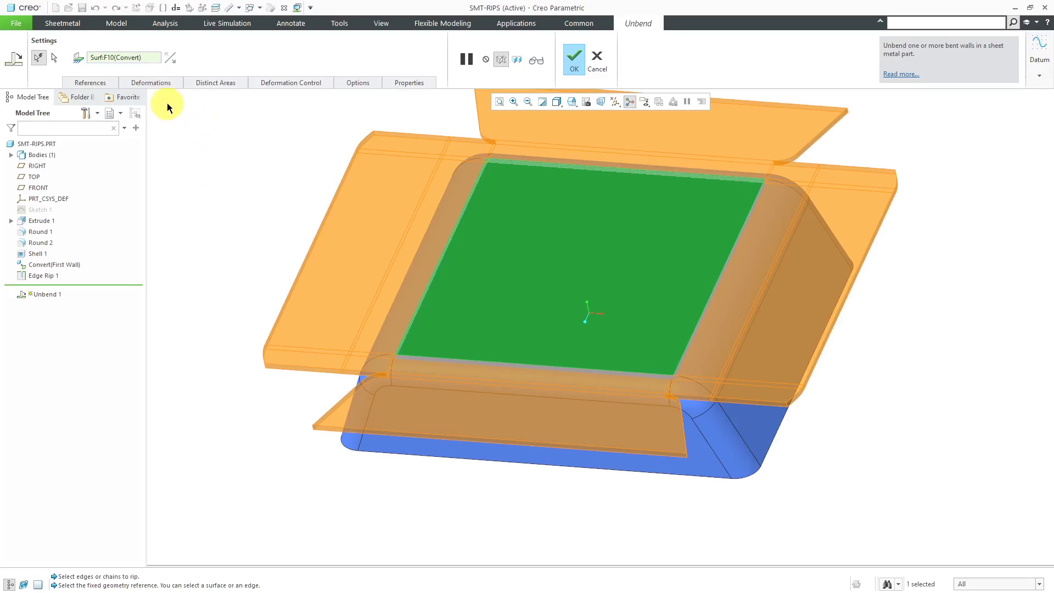
left_click(159, 83)
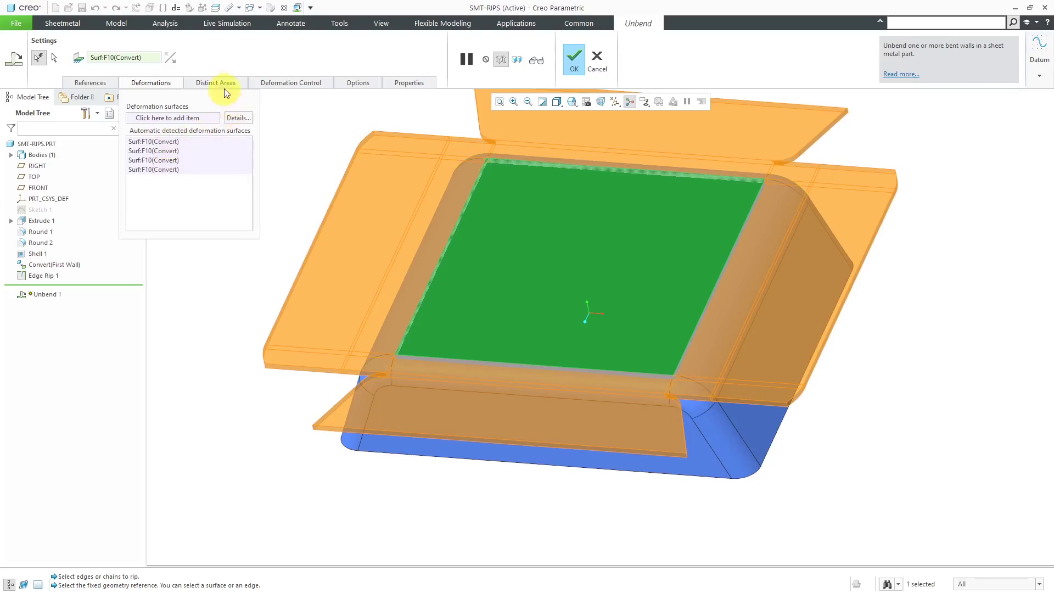
left_click(299, 83)
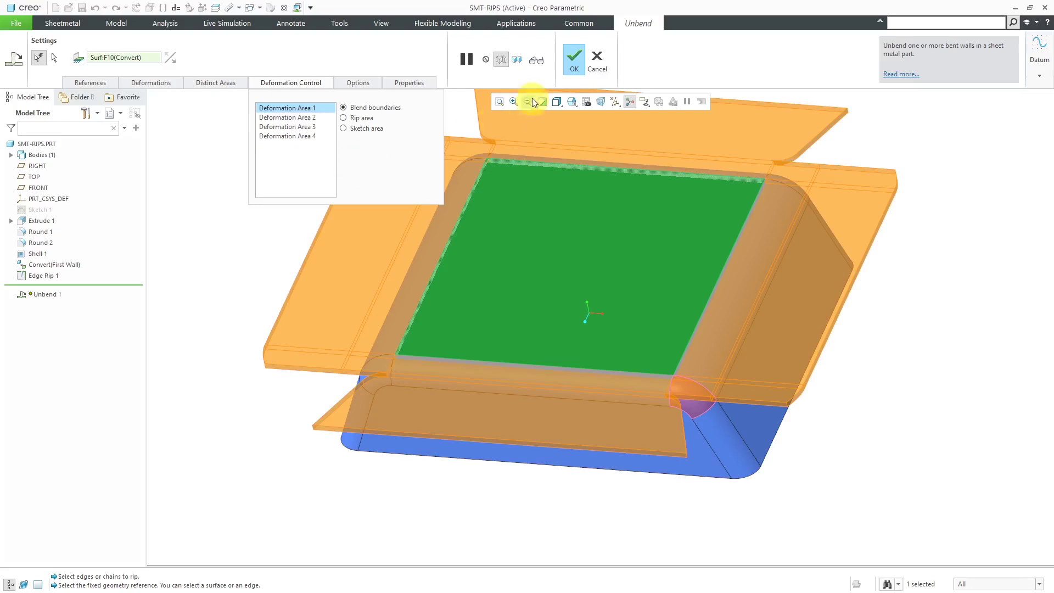
left_click(572, 62)
scroll(483, 464, "down", 3)
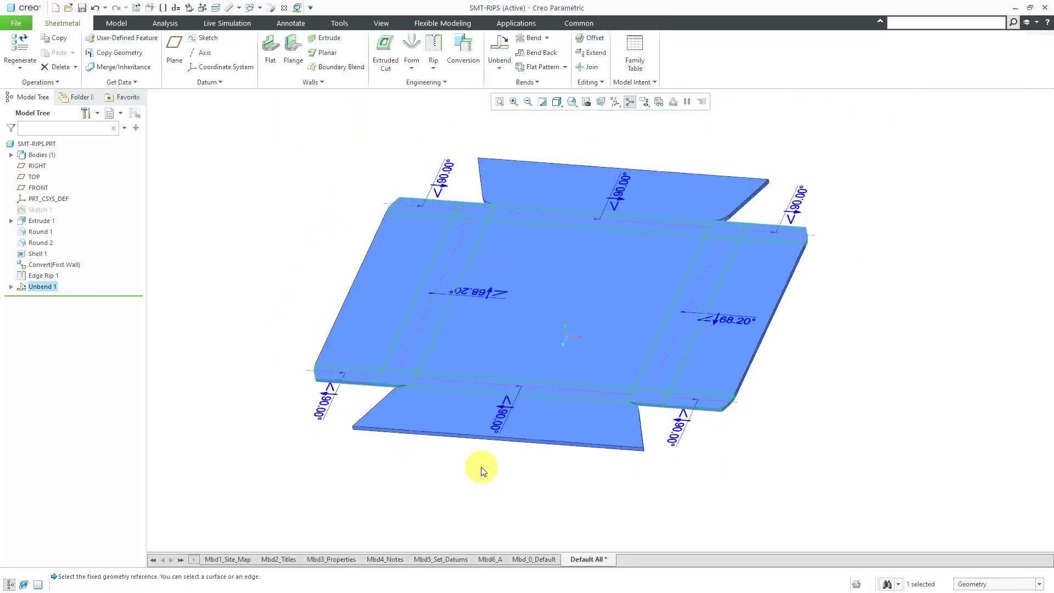
left_click(763, 356)
mouse_move(742, 374)
middle_mouse_down()
mouse_move(763, 351)
mouse_move(734, 384)
mouse_move(747, 393)
middle_mouse_up()
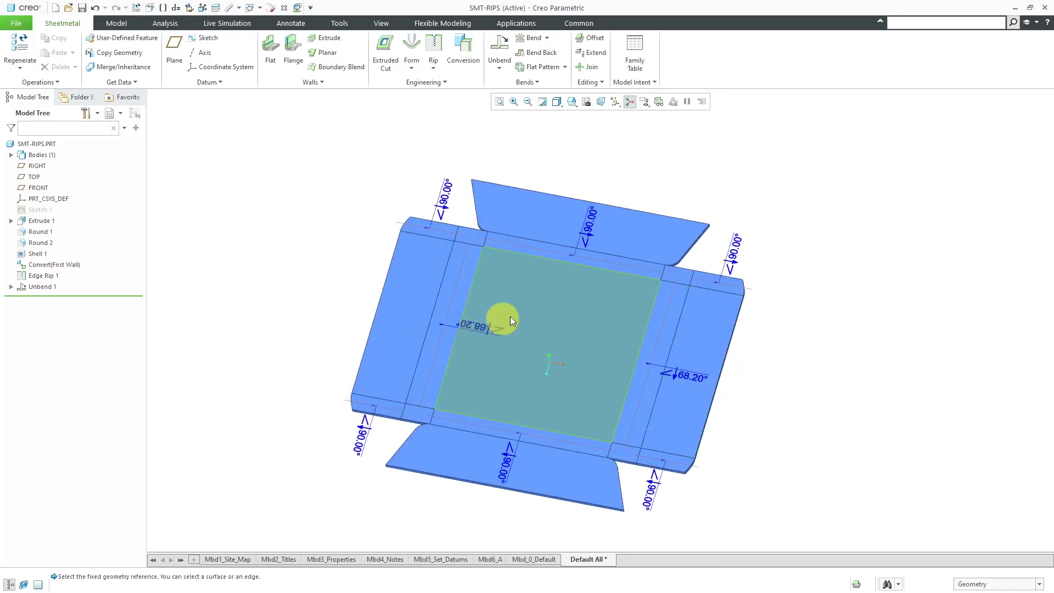
left_click(646, 103)
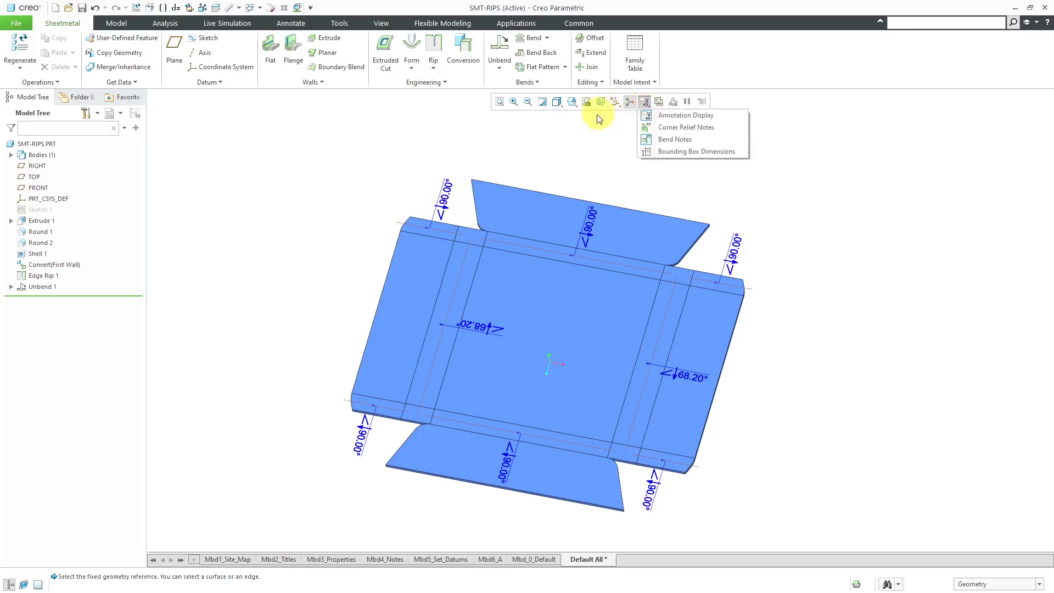
left_click(666, 139)
left_click(648, 108)
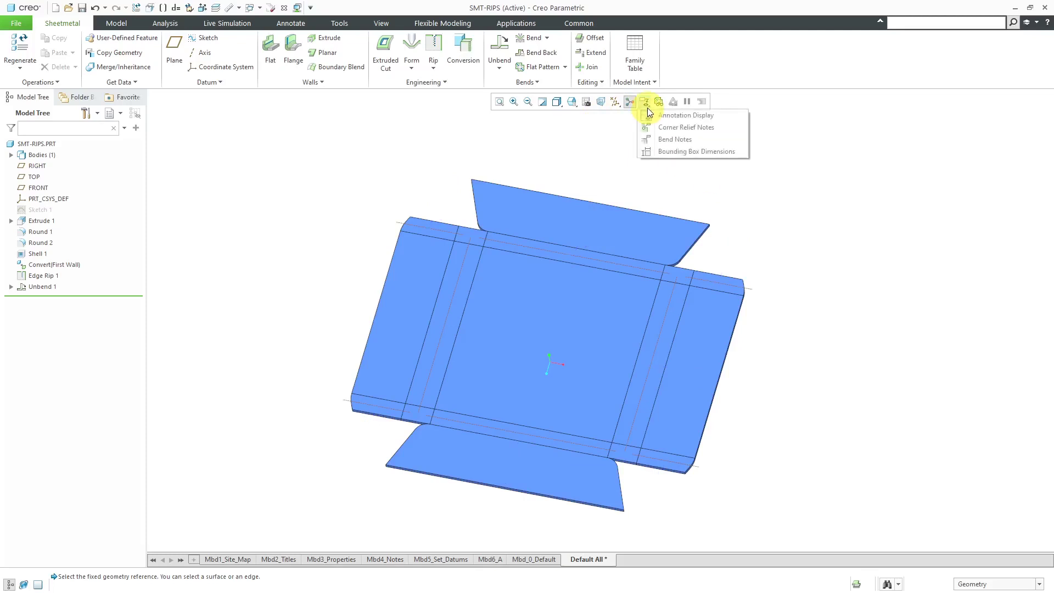
left_click(673, 141)
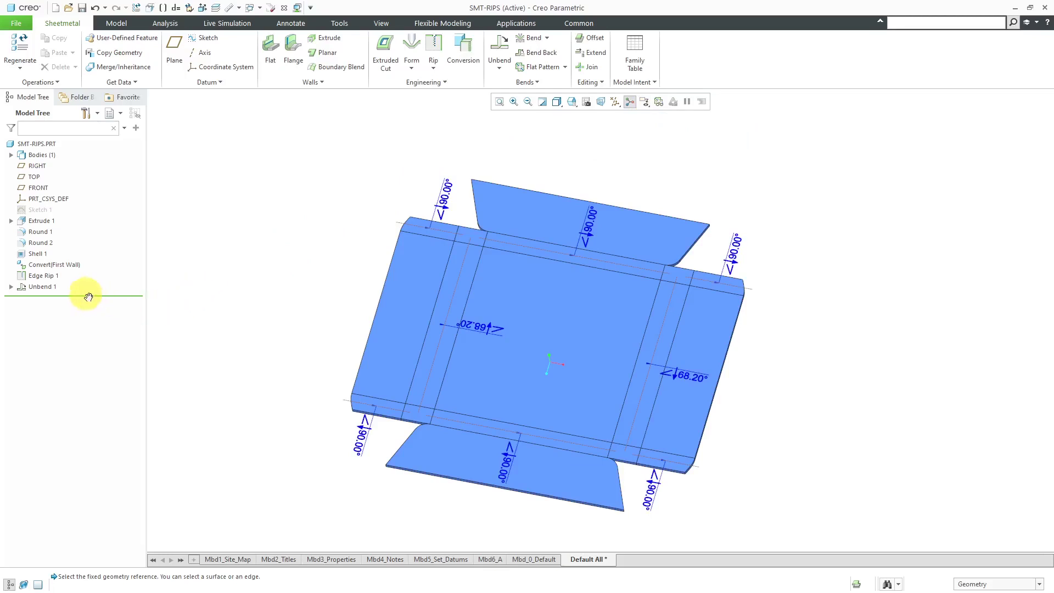
left_click(48, 277)
right_click(48, 277)
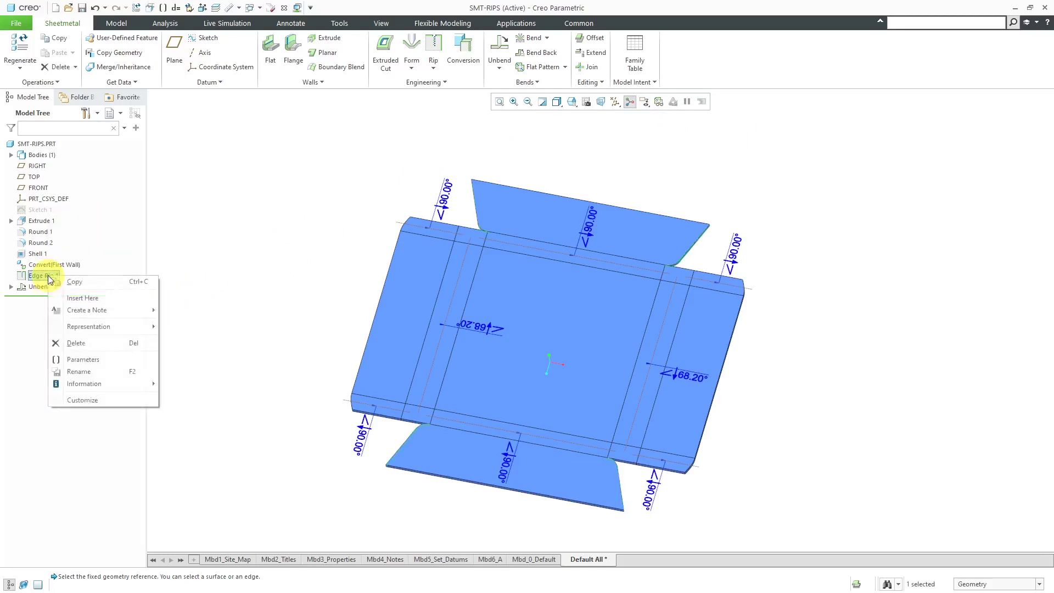
left_click(75, 344)
left_click(506, 314)
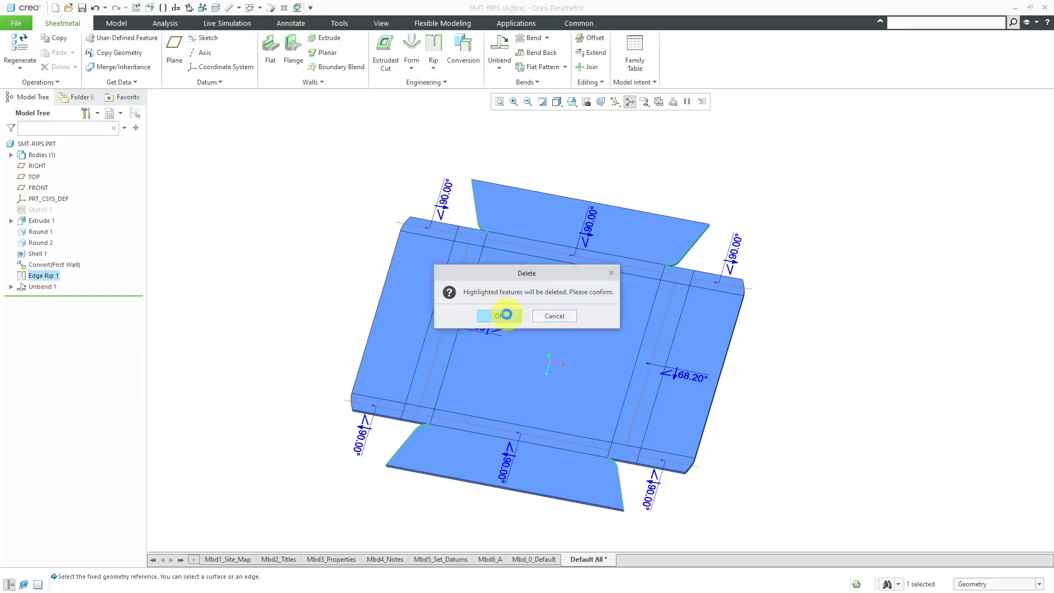
right_click(49, 276)
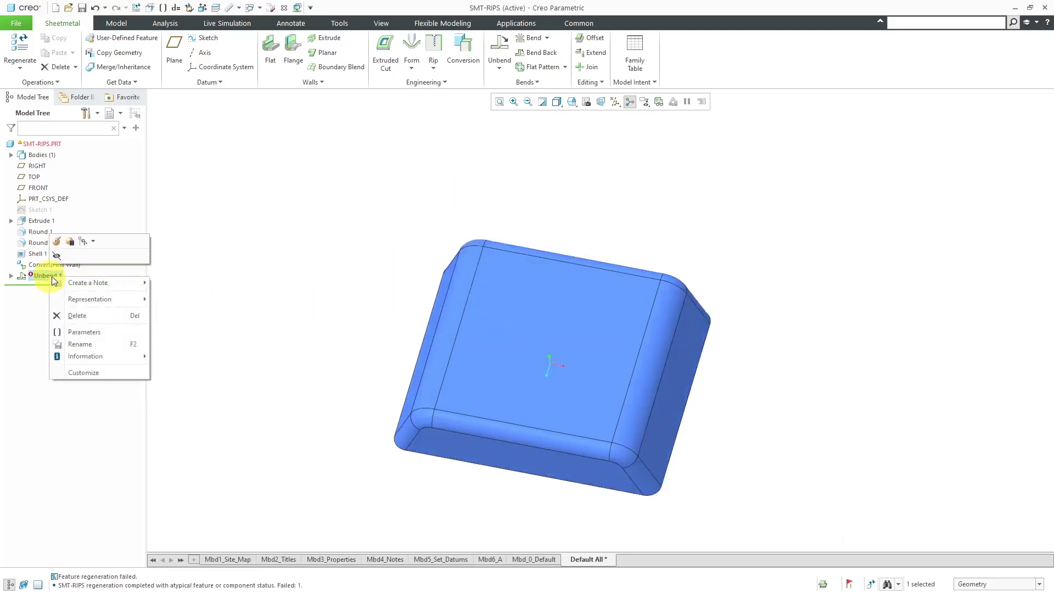
left_click(77, 315)
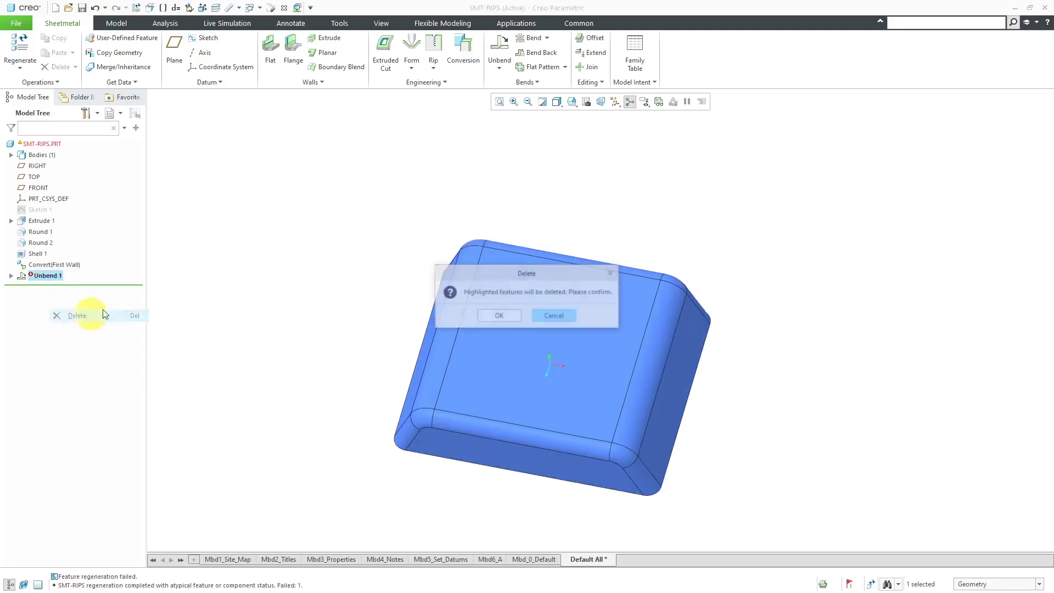
left_click(489, 317)
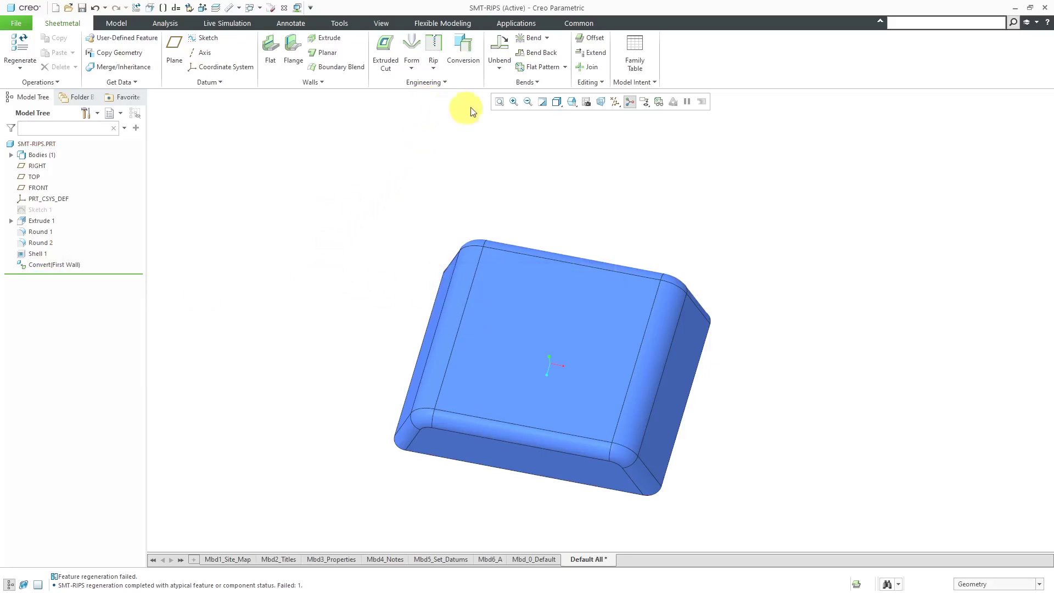
Create Surface Rip 1 on the four rounded corner surfaces of the box
left_click(434, 68)
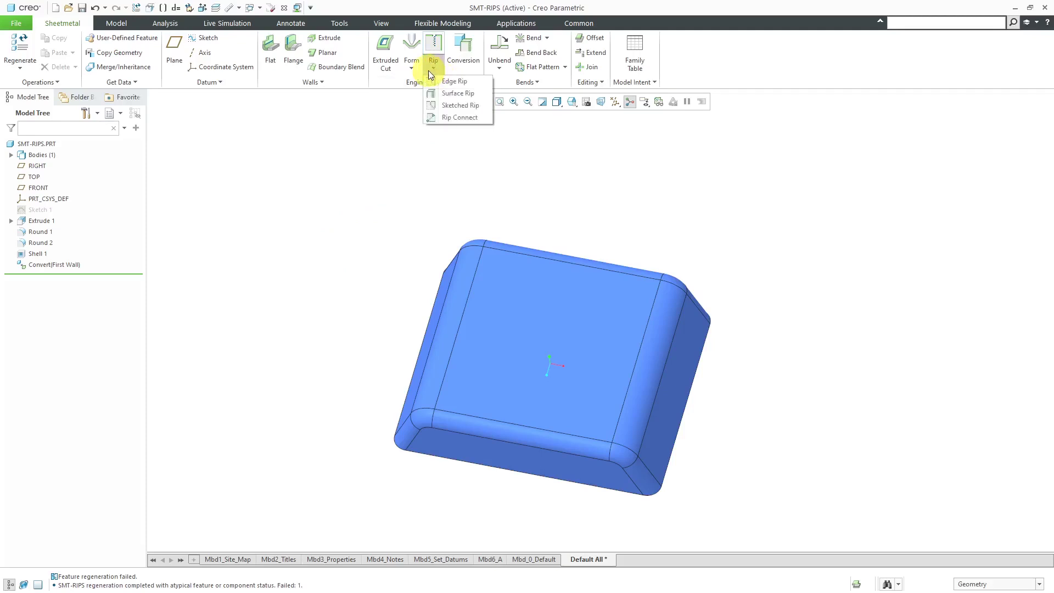
left_click(466, 93)
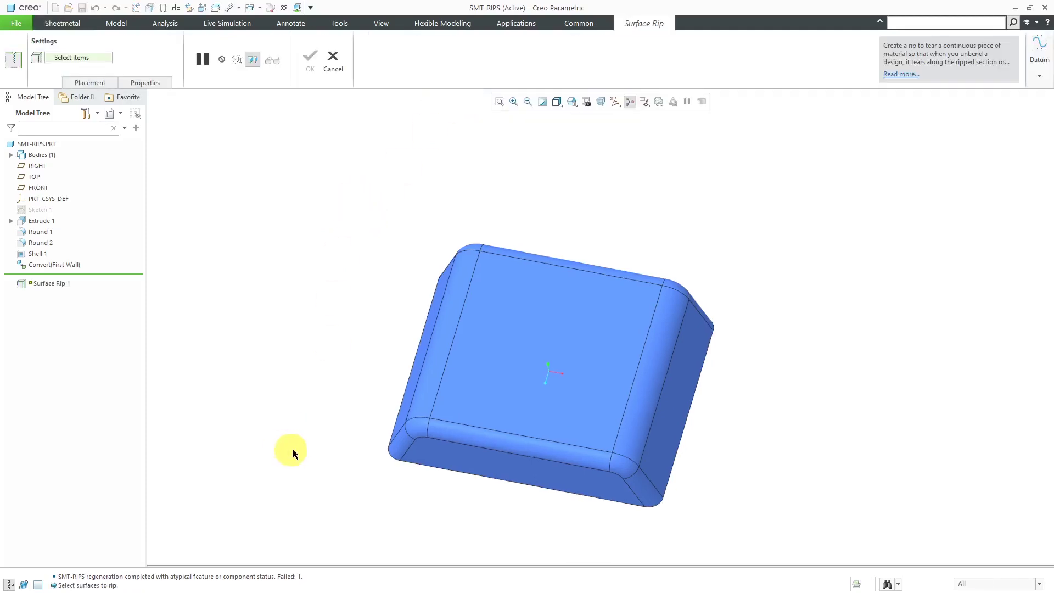
left_click(420, 432)
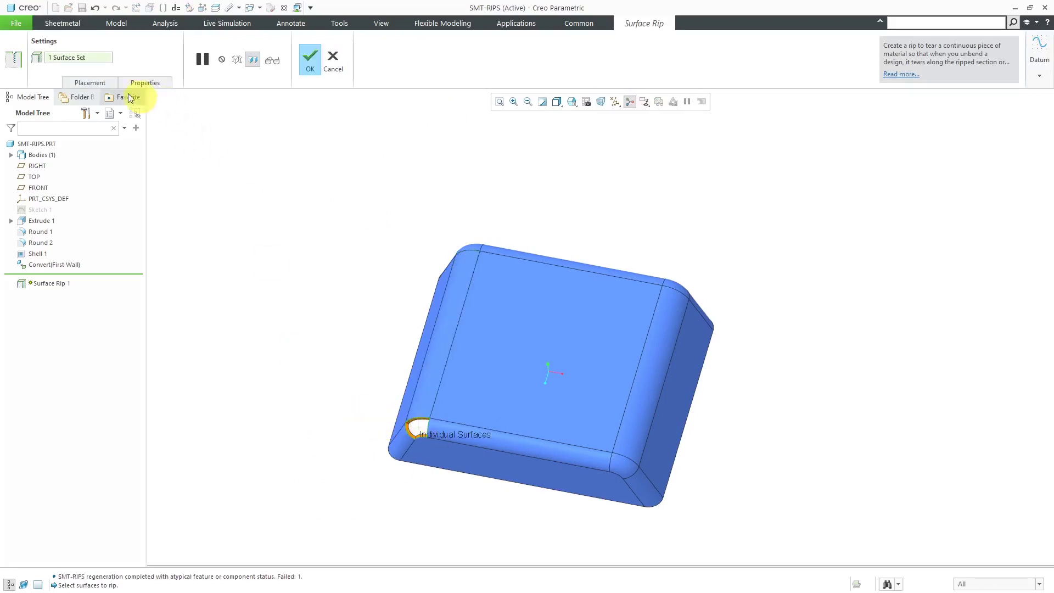
left_click(92, 83)
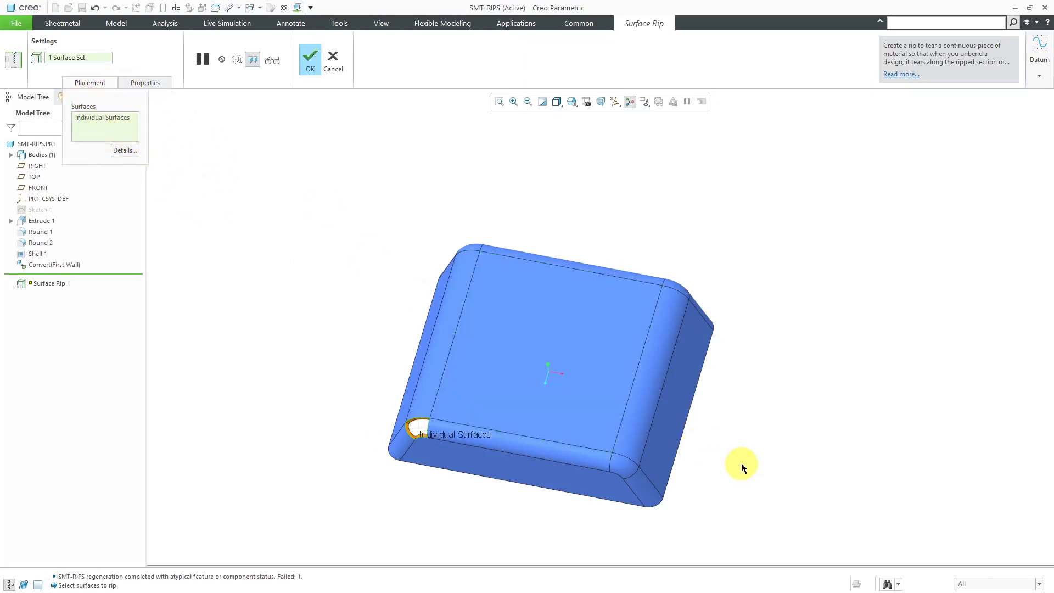
left_click(626, 468)
middle_click_drag(673, 394, 511, 395)
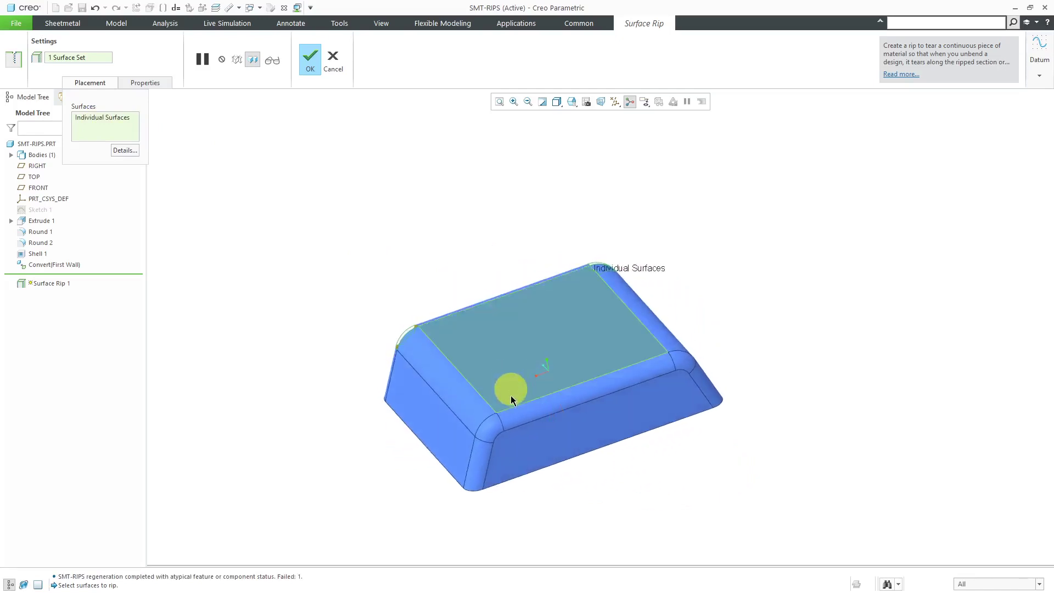
left_click(497, 428)
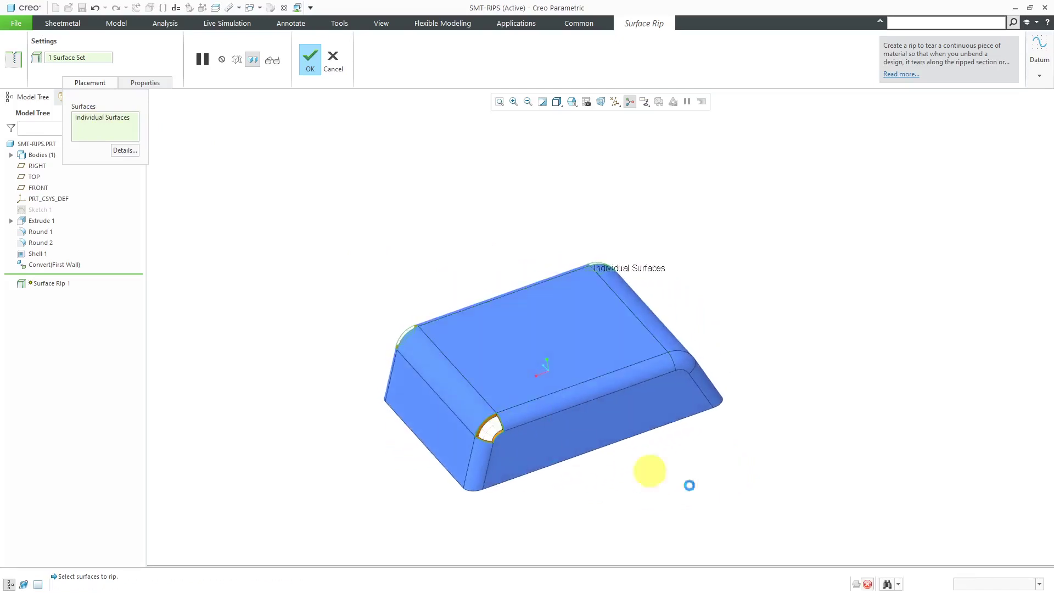
left_click(686, 363)
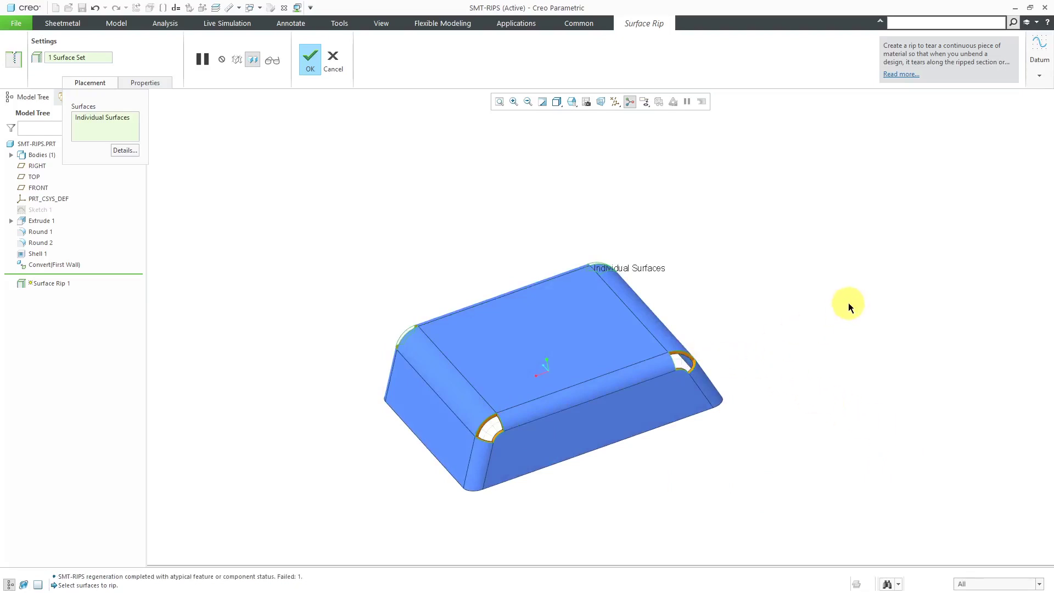
left_click(311, 65)
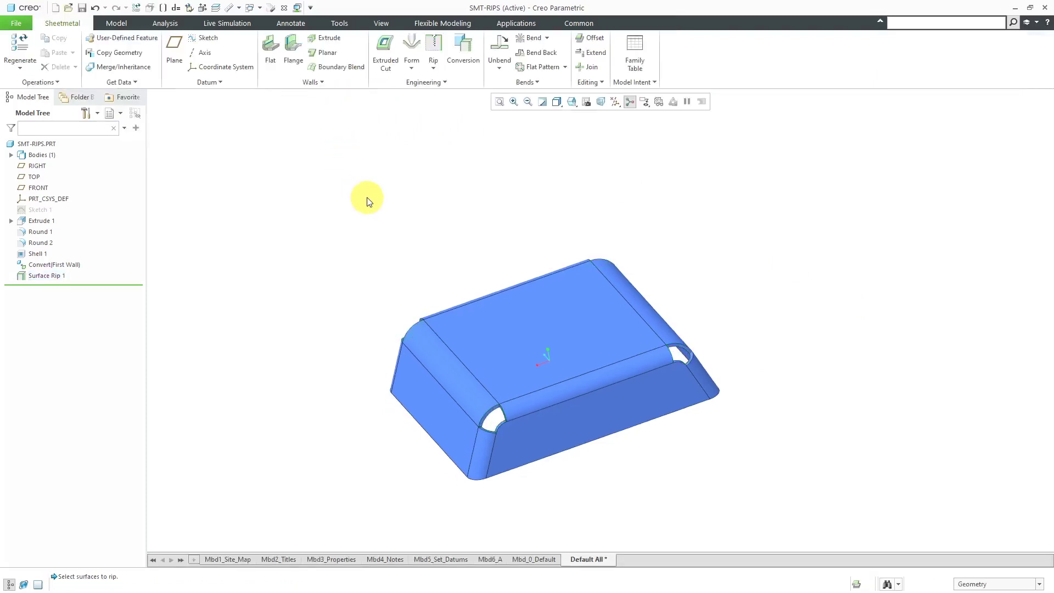
left_click(499, 55)
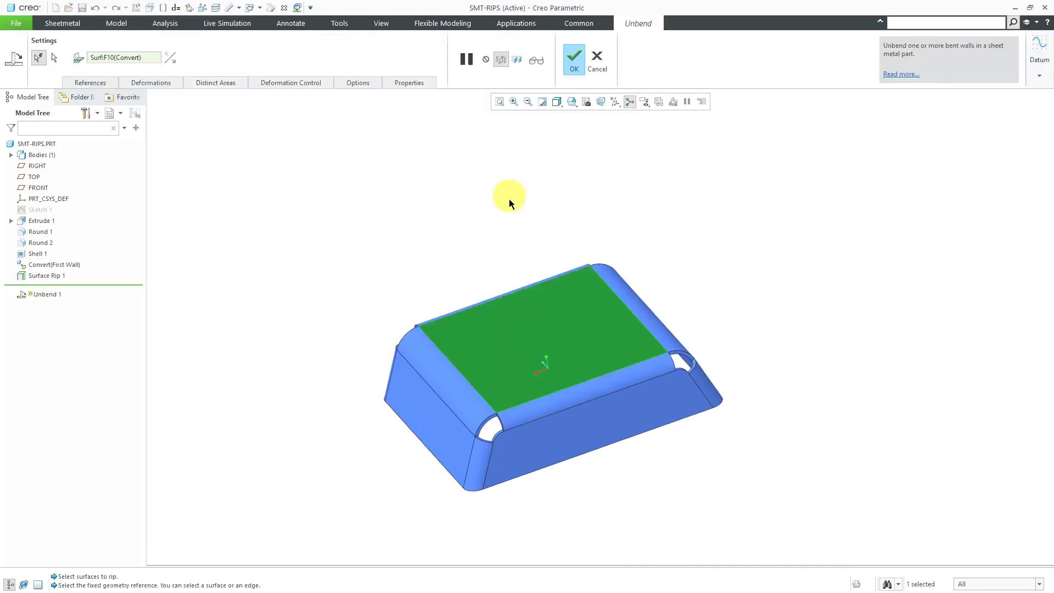
mouse_move(636, 379)
middle_mouse_down()
mouse_move(650, 353)
mouse_move(637, 343)
mouse_move(617, 381)
middle_mouse_up()
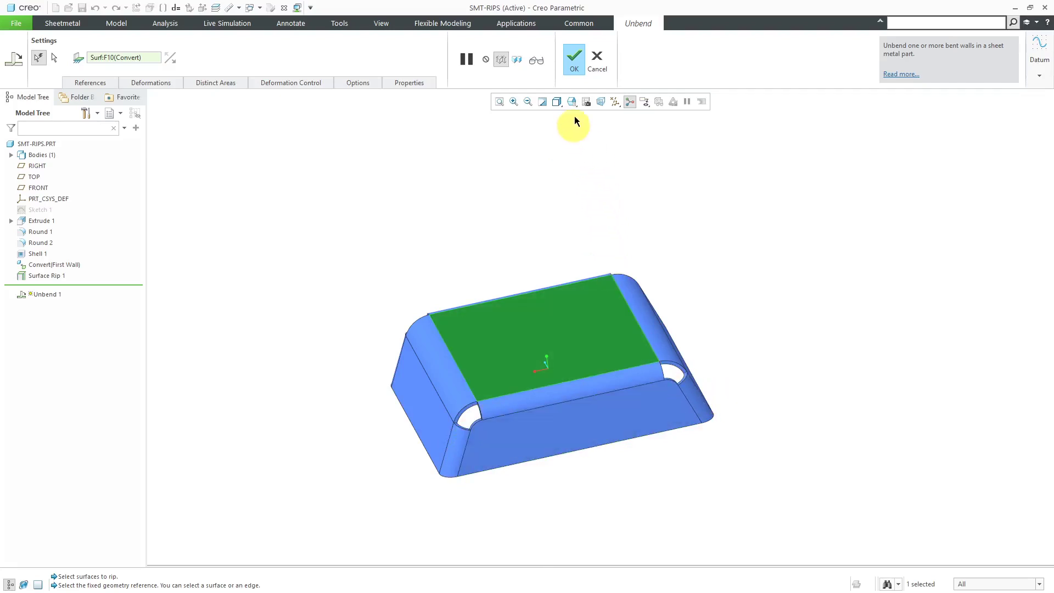
left_click(597, 61)
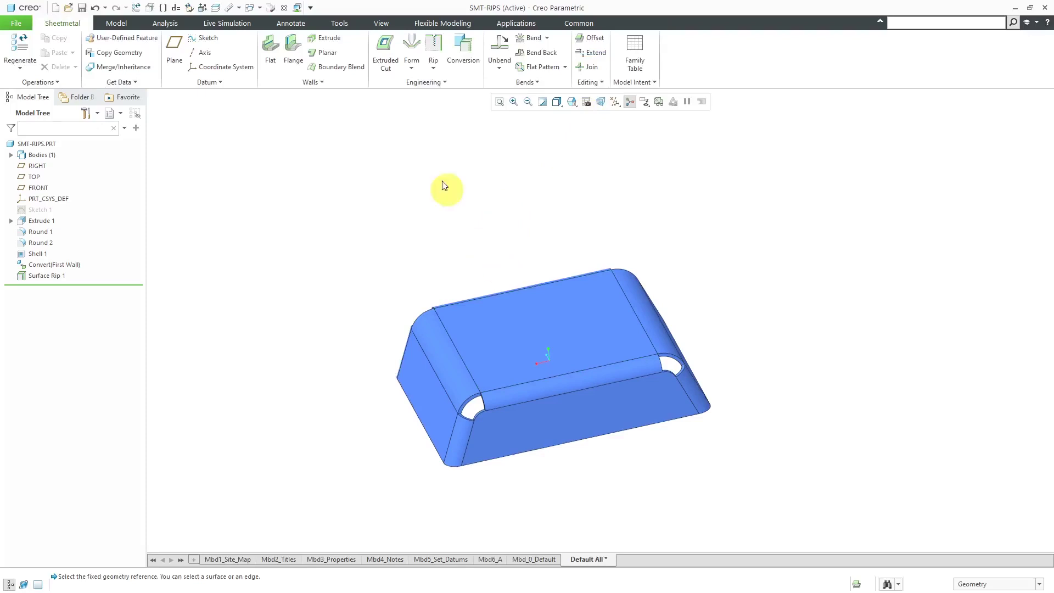
Create Edge Rip 1 along the box's four vertical corner edges
left_click(434, 55)
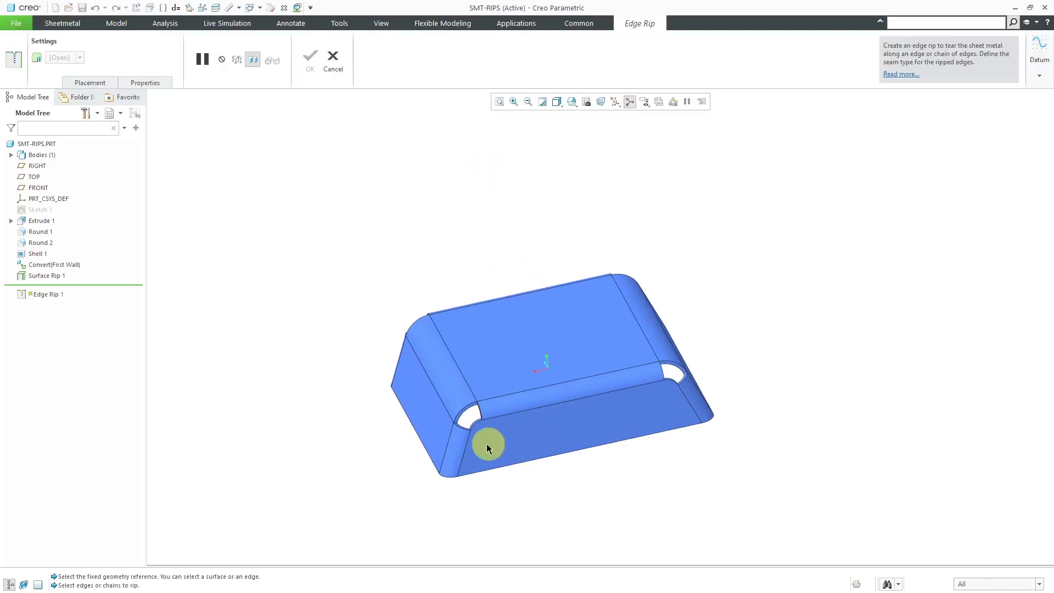
left_click(464, 446)
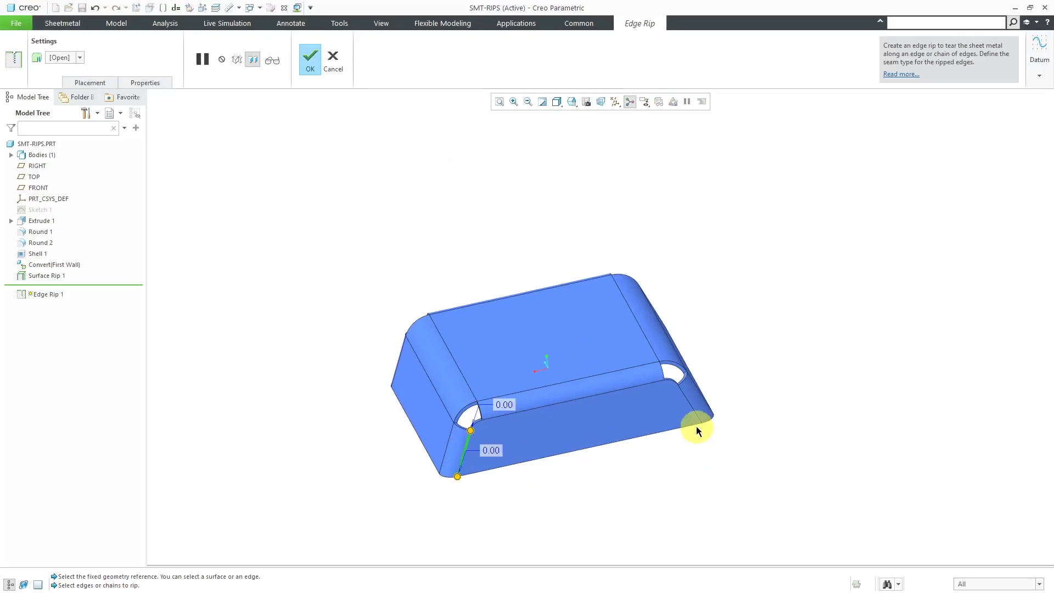
left_click(694, 410, "ctrl")
middle_click_drag(680, 415, 747, 416)
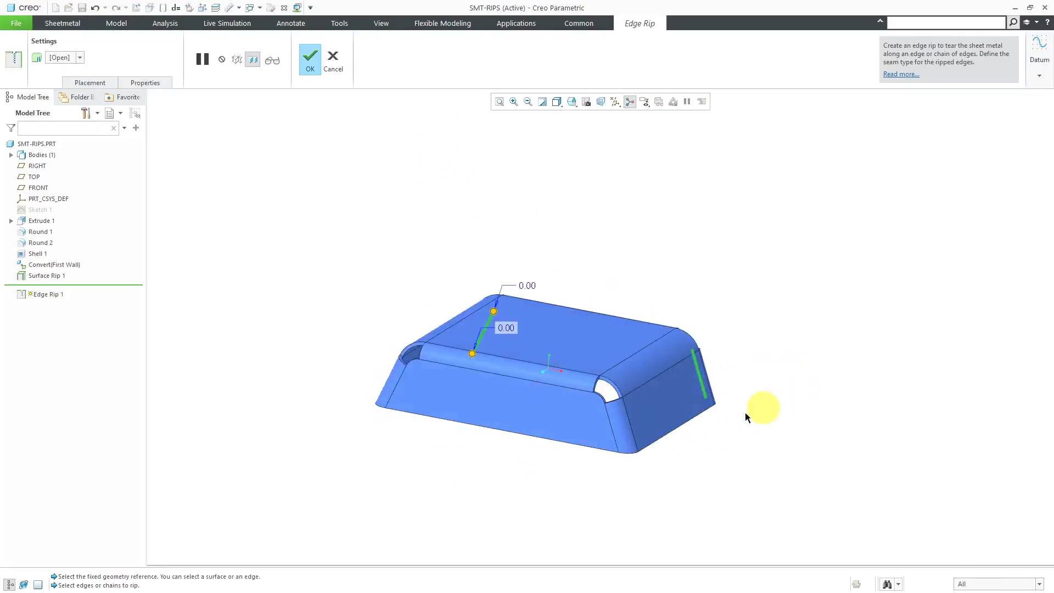
left_click(618, 442, "ctrl")
left_click(399, 384, "ctrl")
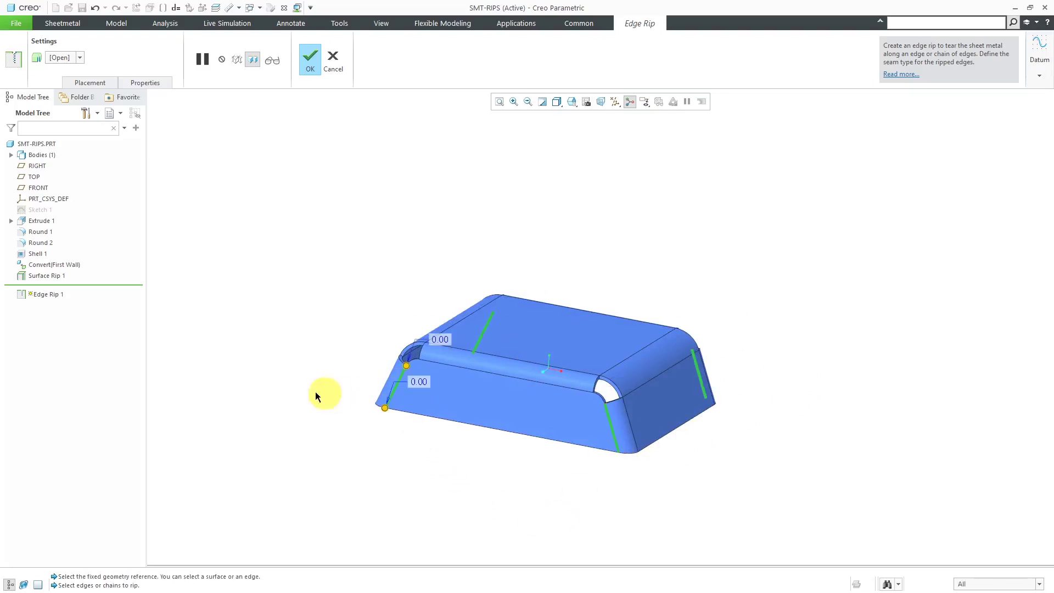
left_click(311, 58)
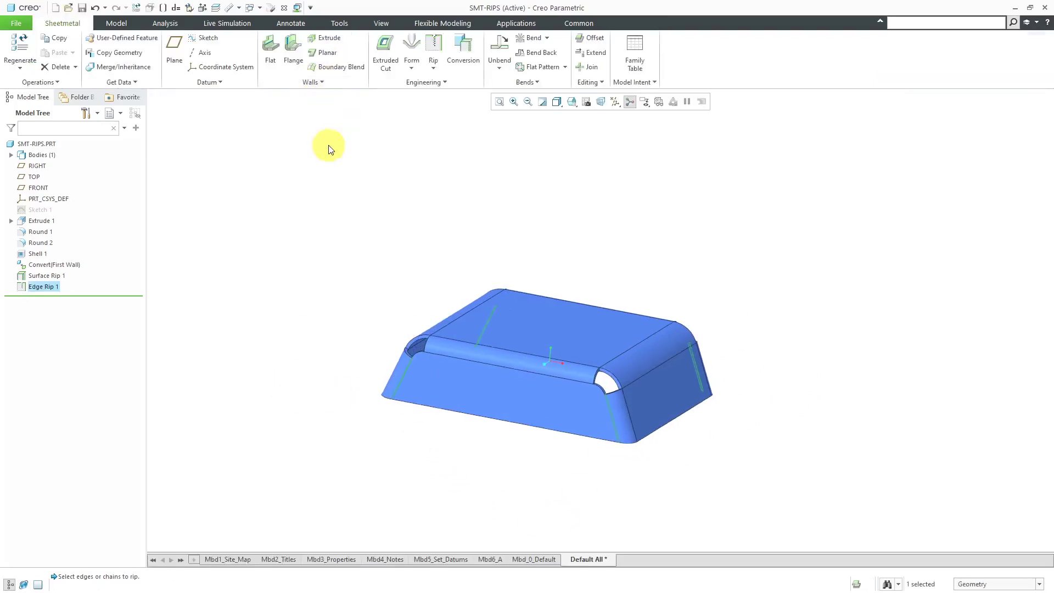
left_click(336, 163)
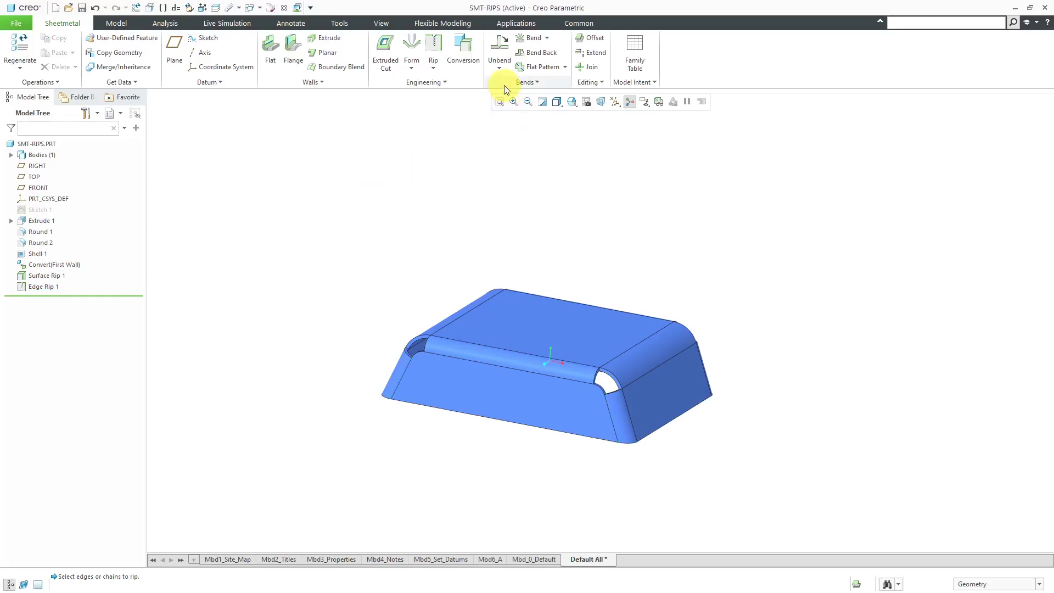
Unbend the whole box flat with the top surface as the fixed reference
left_click(505, 52)
middle_click_drag(506, 233, 458, 399)
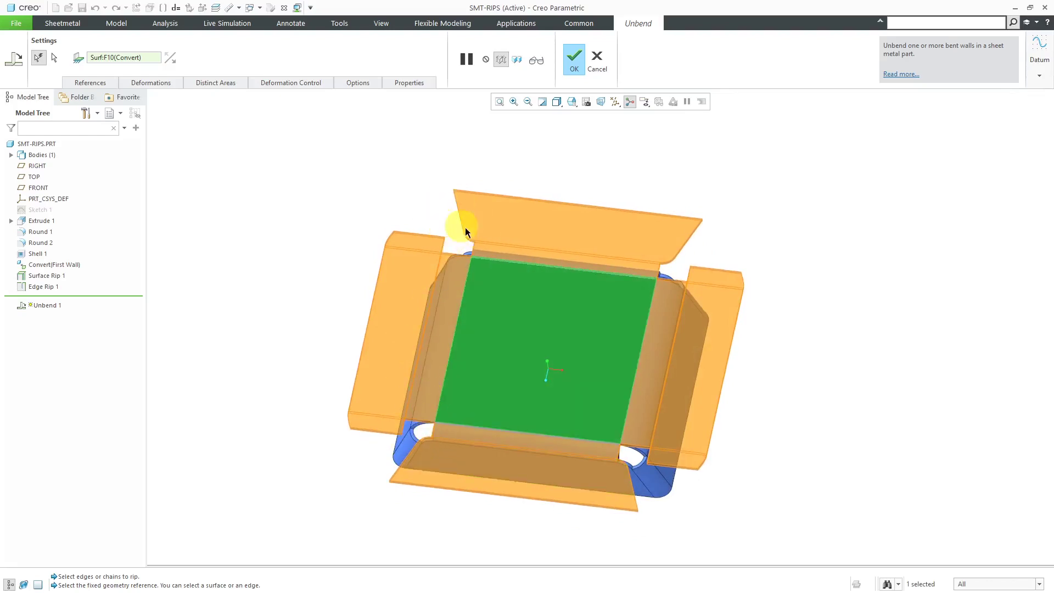
left_click(574, 58)
mouse_move(520, 242)
middle_mouse_down()
mouse_move(560, 219)
mouse_move(538, 214)
mouse_move(513, 231)
middle_mouse_up()
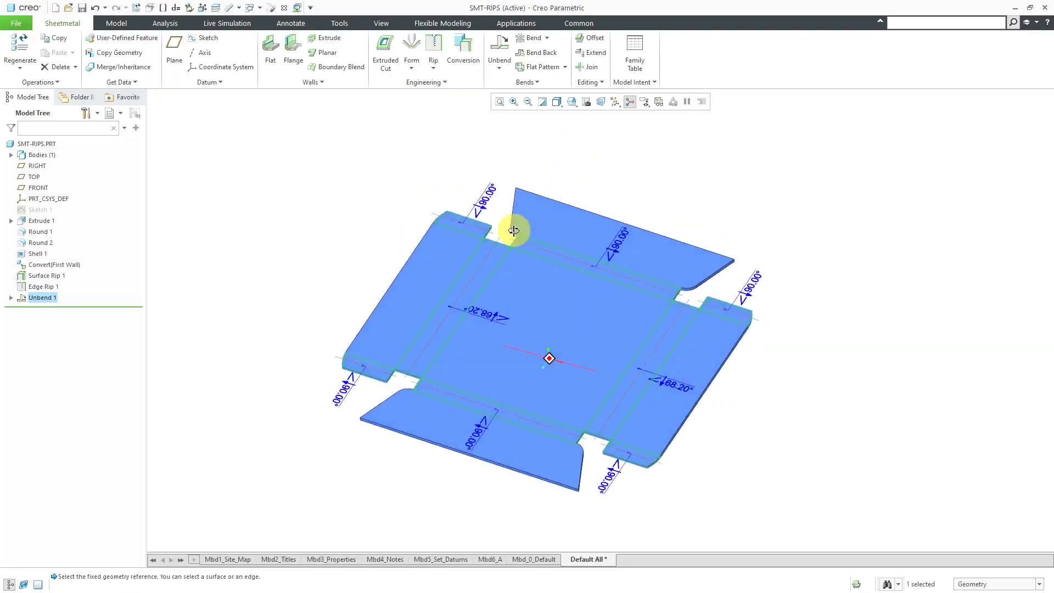
Delete Unbend 1, Edge Rip 1 and Surface Rip 1 so the box refolds
left_click(51, 288, "ctrl")
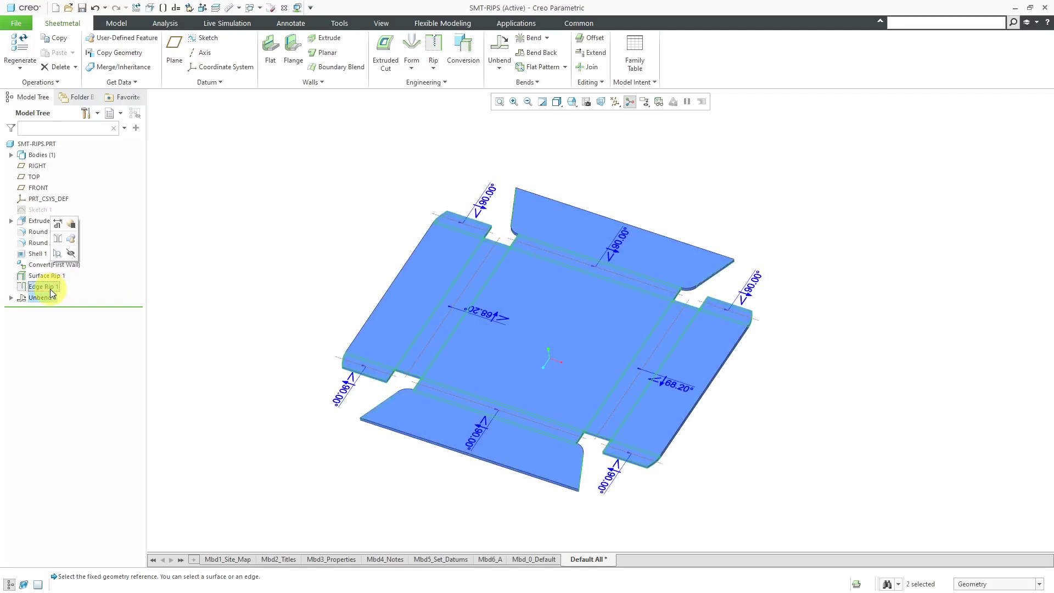
left_click(55, 275, "ctrl")
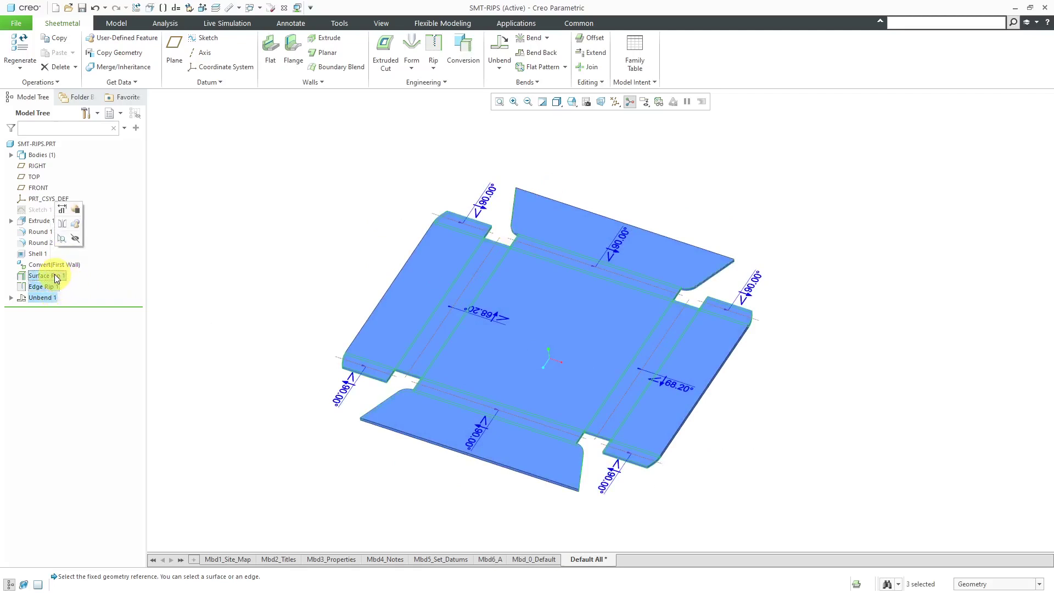
right_click(56, 279)
left_click(74, 314)
left_click(501, 317)
middle_click_drag(440, 203, 497, 330)
scroll(497, 330, "down", 2)
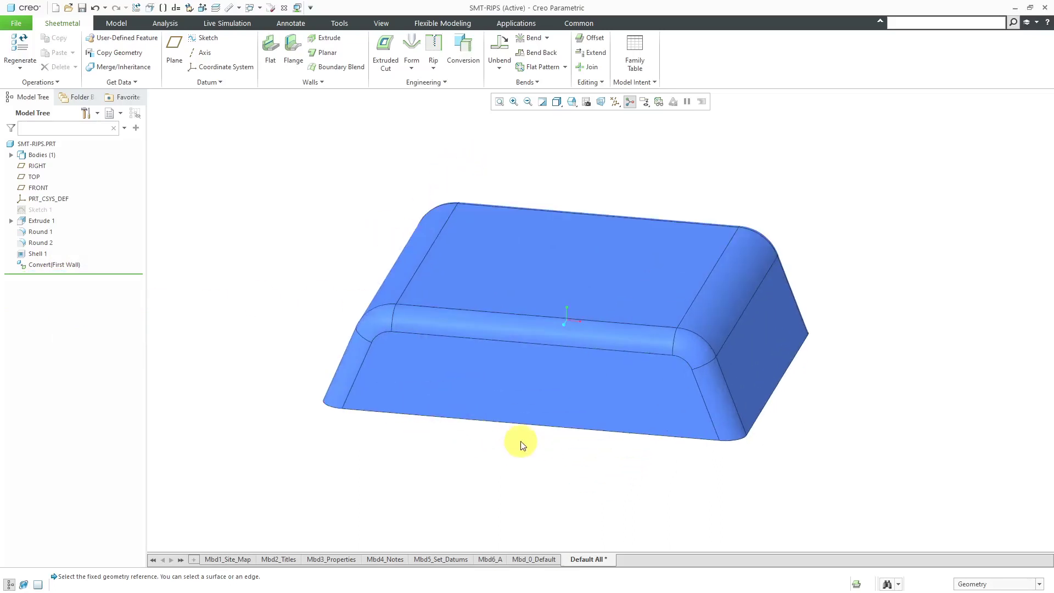
left_click(434, 68)
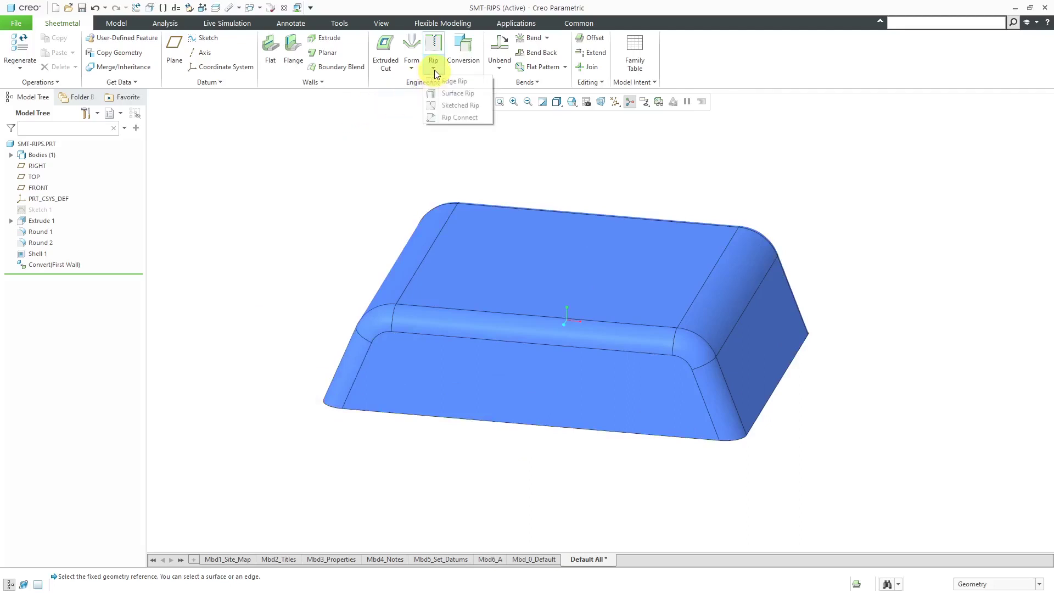
Start a sketched rip and use the box's front face as its sketch plane
left_click(467, 104)
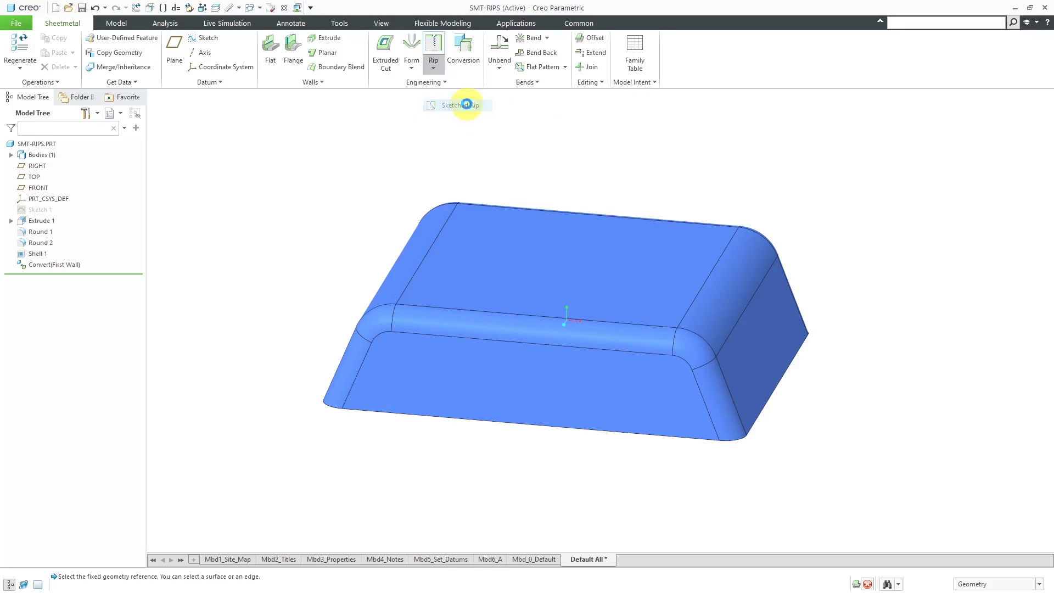
left_click(107, 84)
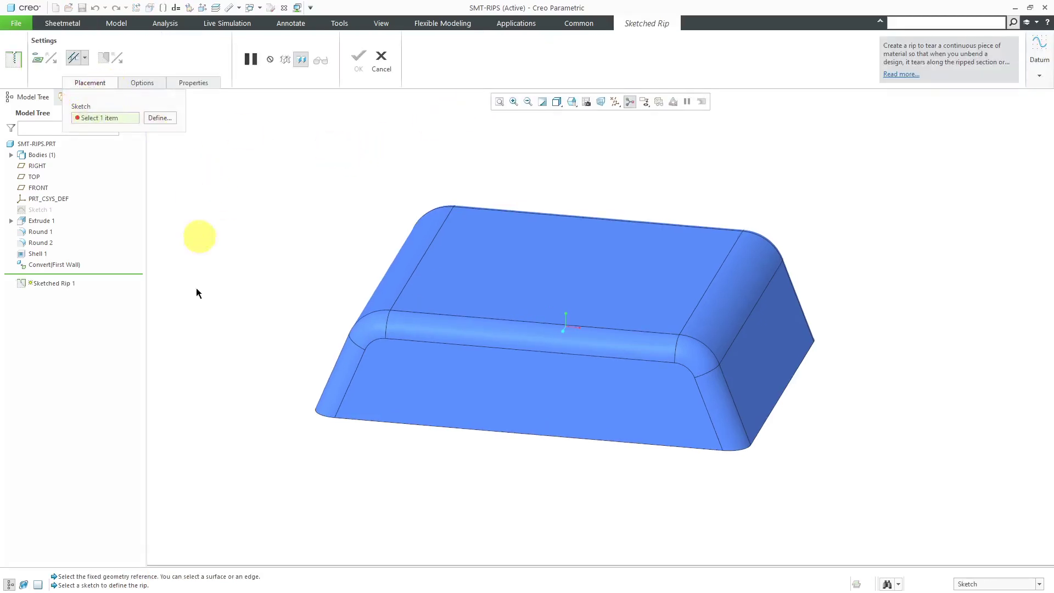
left_click(434, 378)
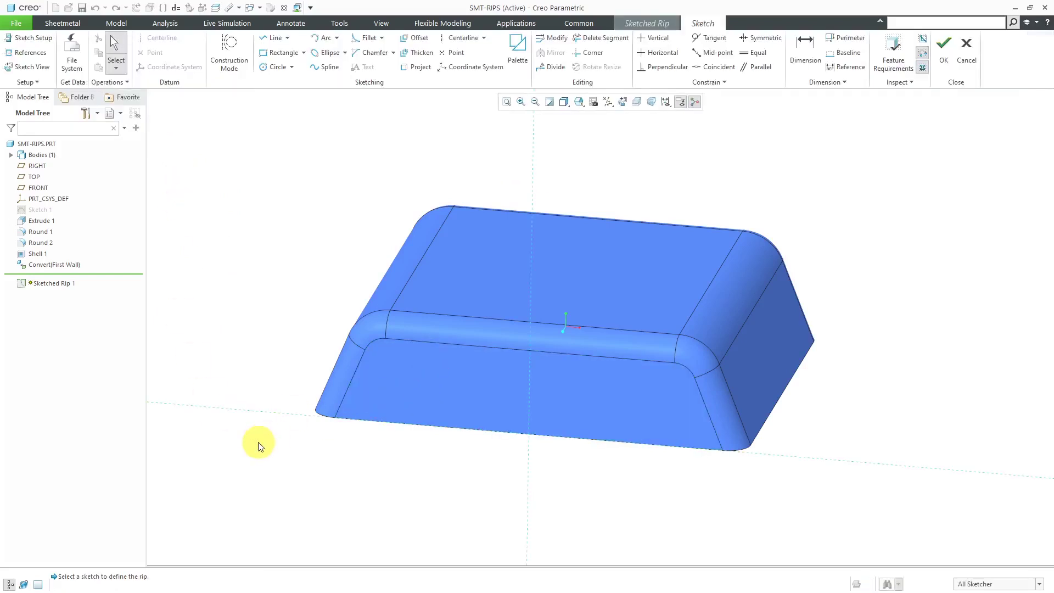
Draw a vertical rip line from the rounded top edge to the bottom edge and accept the sketch
right_click(243, 257)
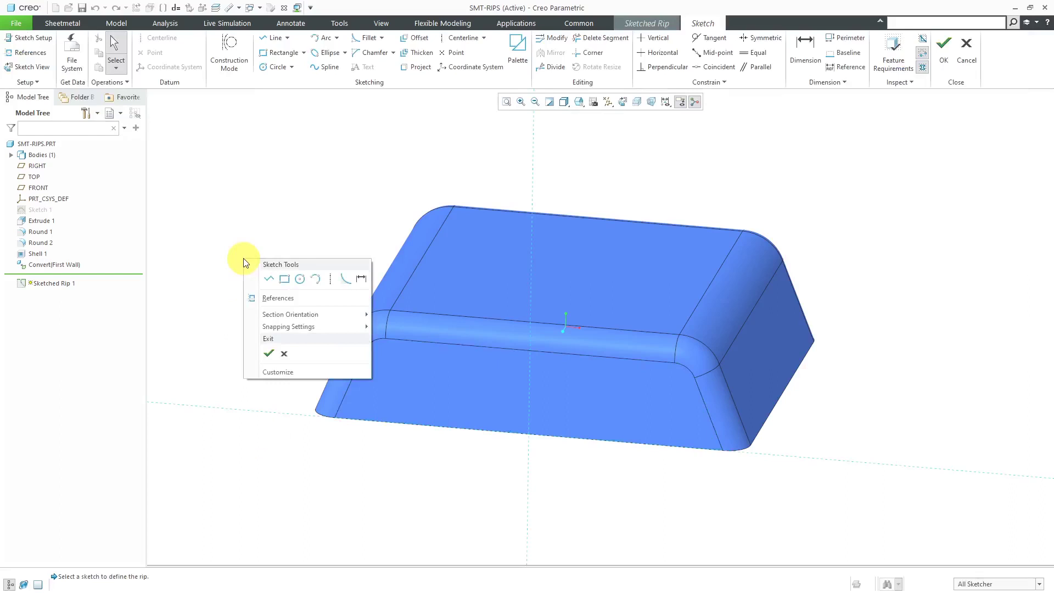
left_click(265, 281)
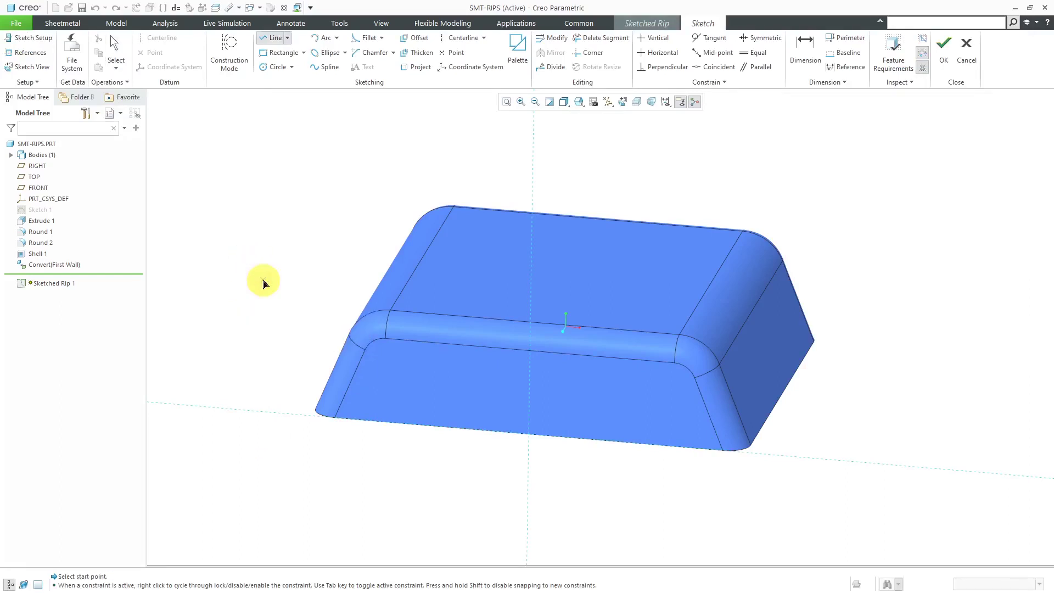
left_click(386, 340)
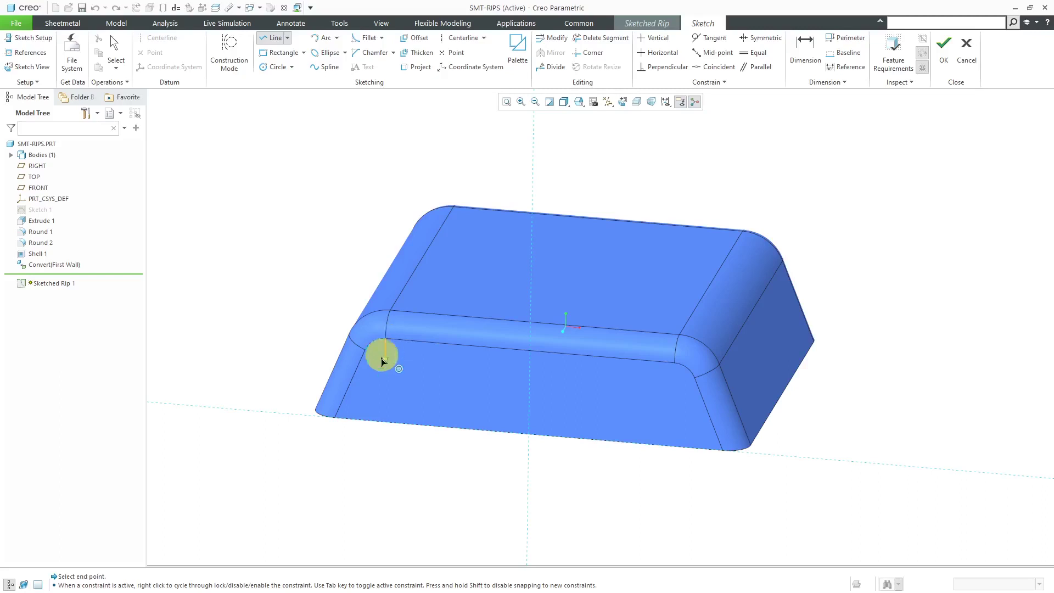
left_click(383, 427)
middle_click(277, 266)
middle_click(279, 266)
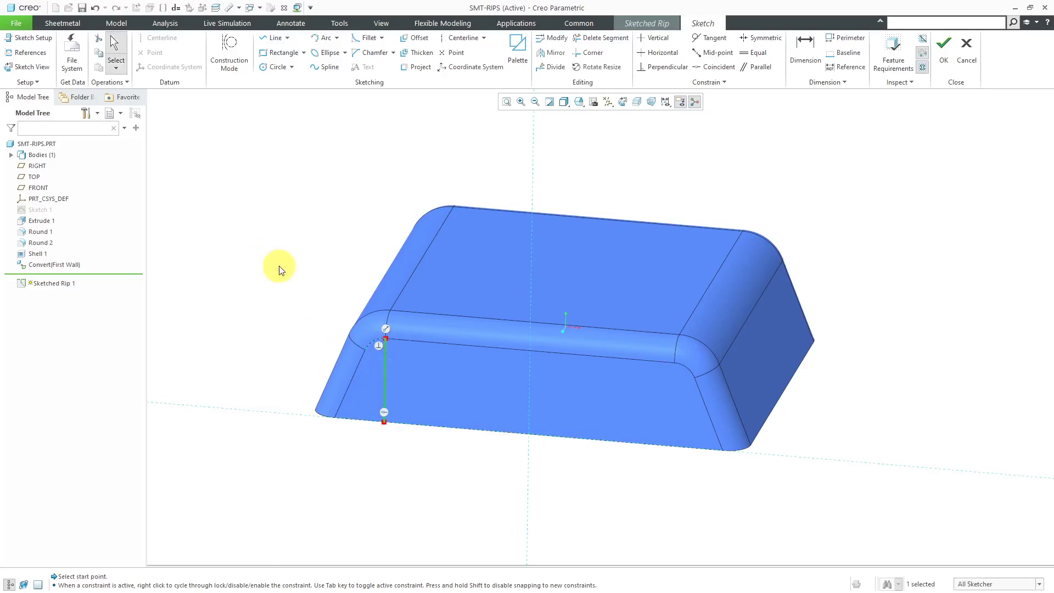
left_click(297, 254)
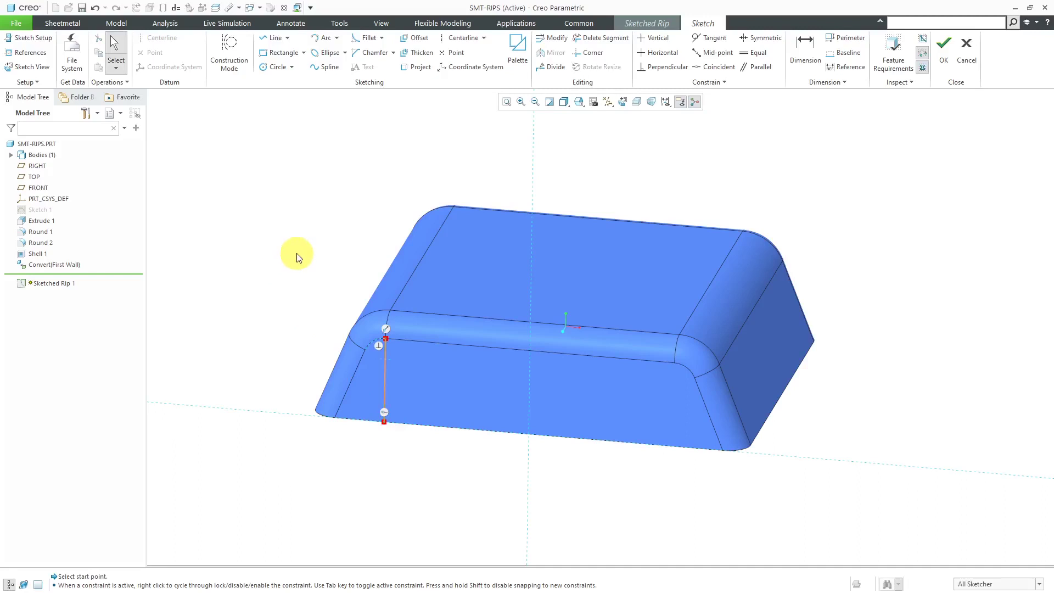
right_click(297, 254)
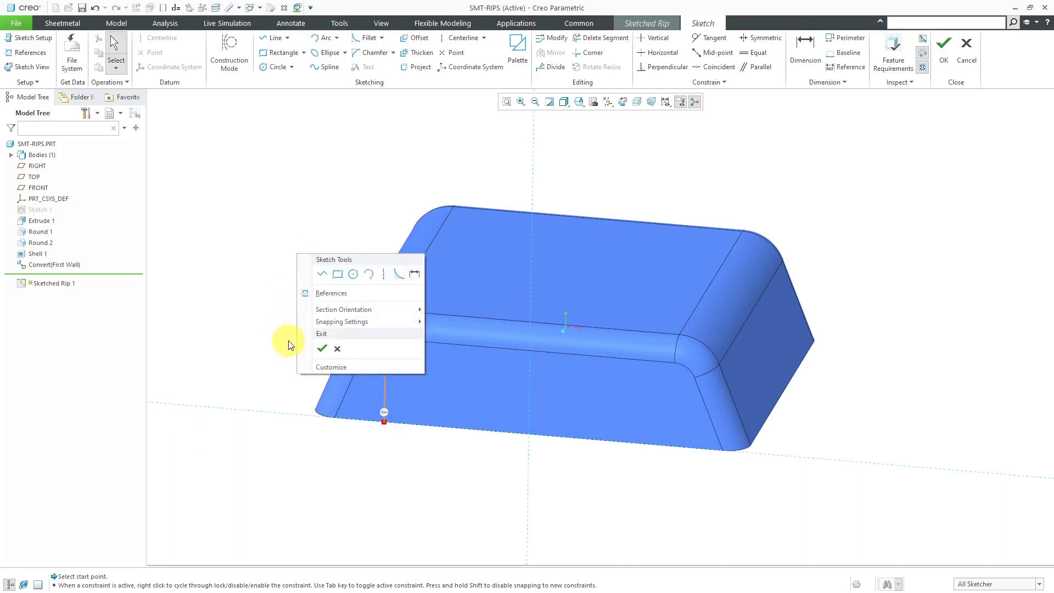
left_click(321, 349)
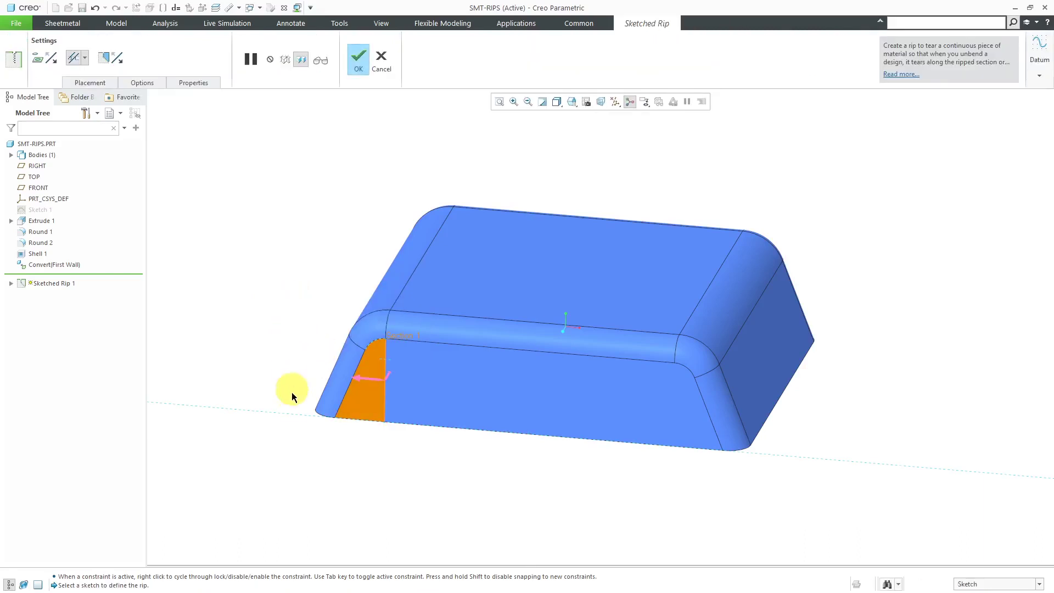
Flip the rip direction toward the front face and complete Sketched Rip 1
left_click(364, 381)
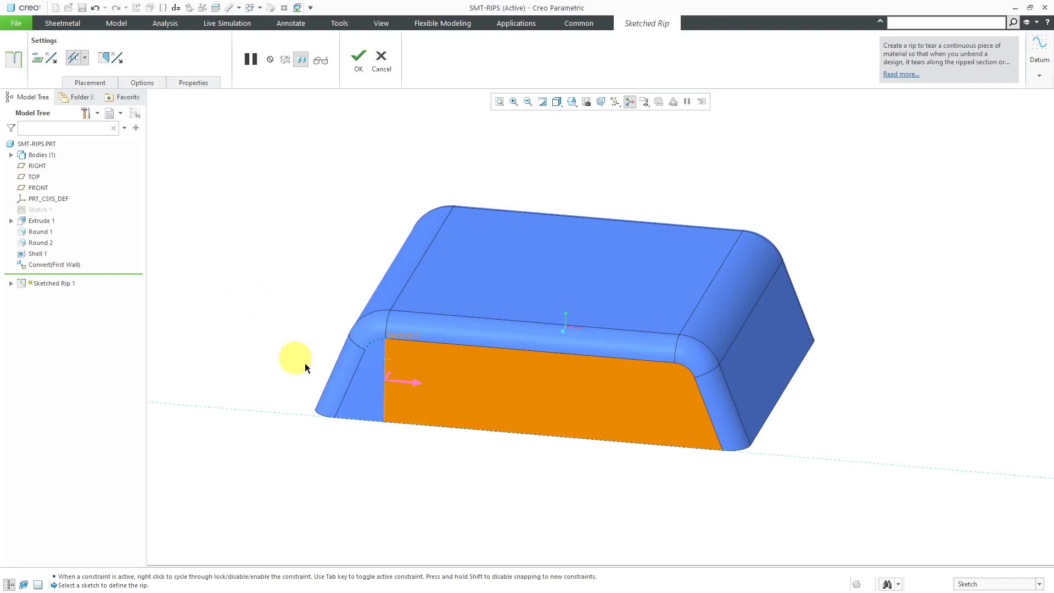
middle_click(286, 306)
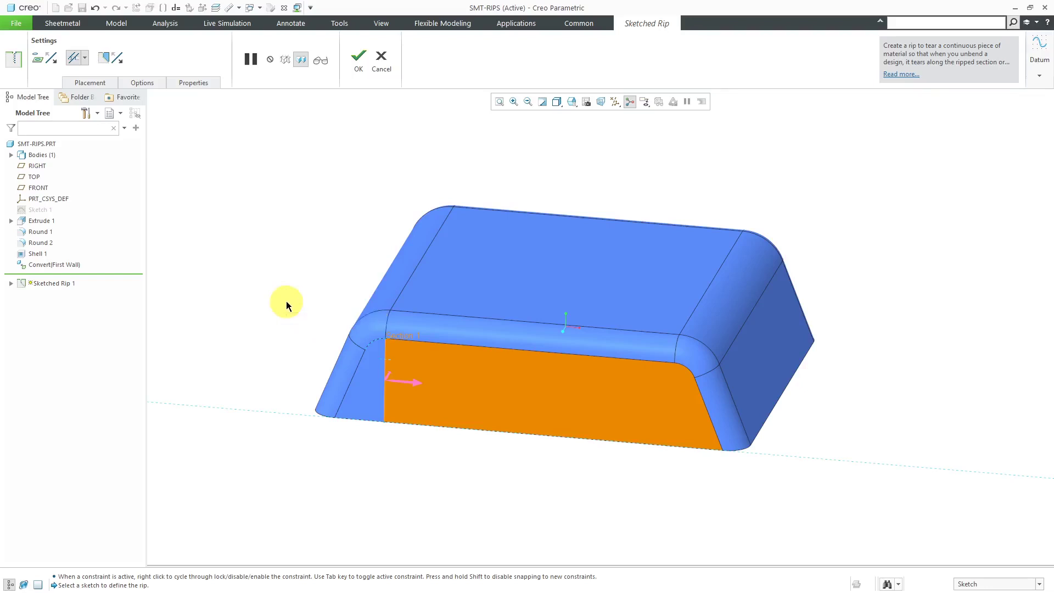
left_click(288, 307)
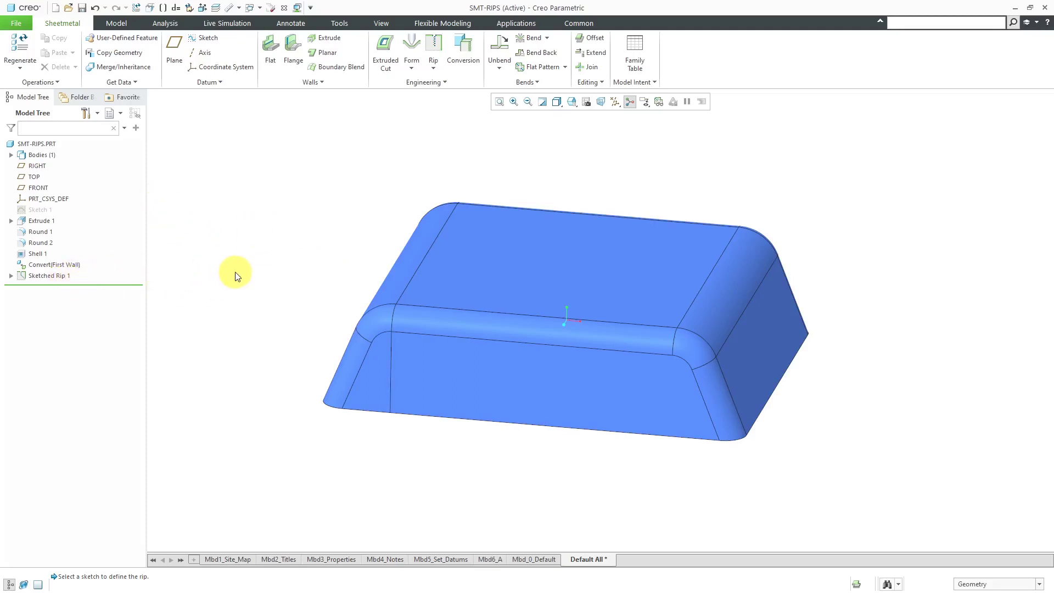
Add Sketched Rip 2 with a vertical line at the front-face corner
left_click(433, 63)
left_click(448, 108)
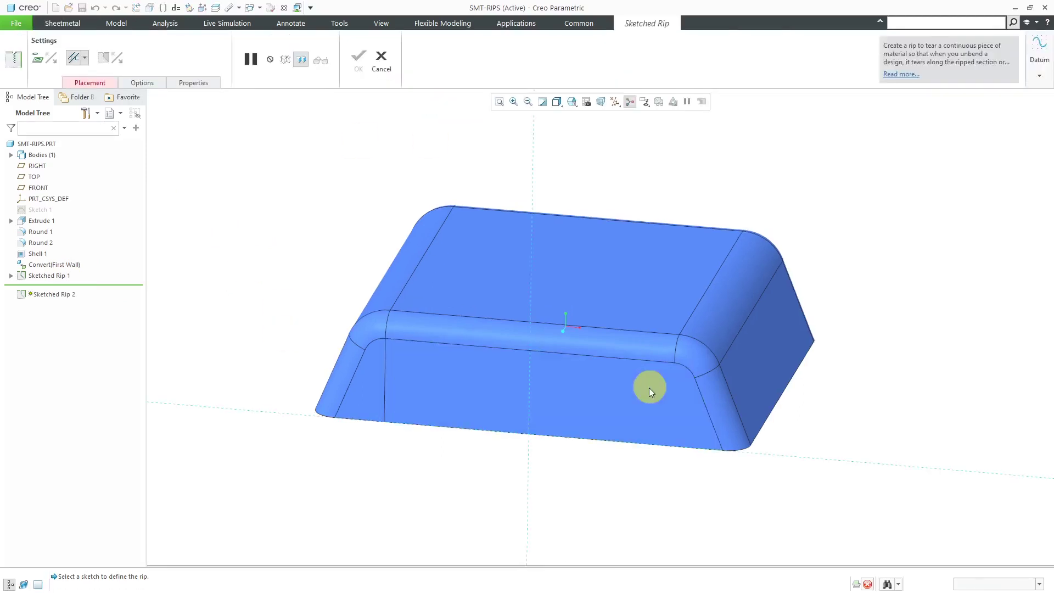
left_click(649, 387)
left_click(674, 363)
right_click(670, 436)
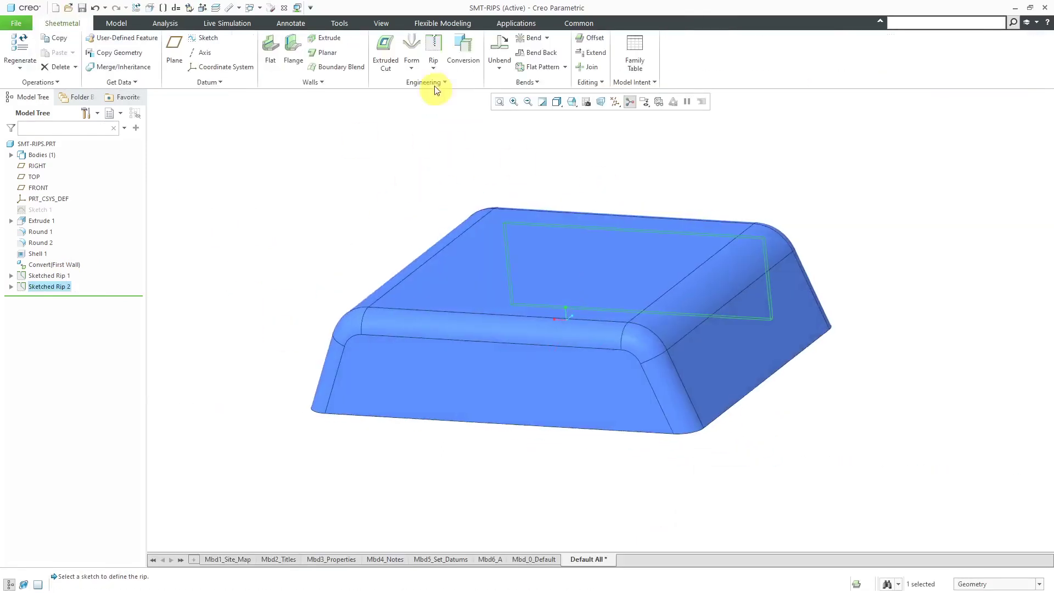
Add Sketched Rip 3 with a vertical rip line at the next corner
left_click(434, 55)
left_click(377, 381)
left_click(355, 341)
left_click(362, 424)
middle_click(362, 424)
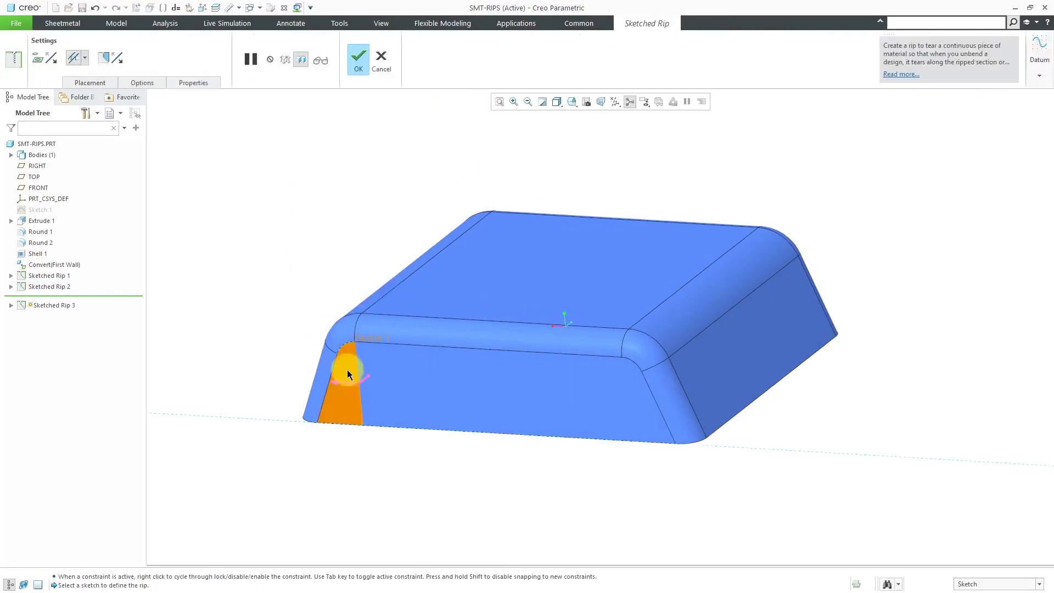
middle_click(347, 370)
Add Sketched Rip 4 with a vertical rip line at the remaining corner
left_click(434, 63)
left_click(448, 108)
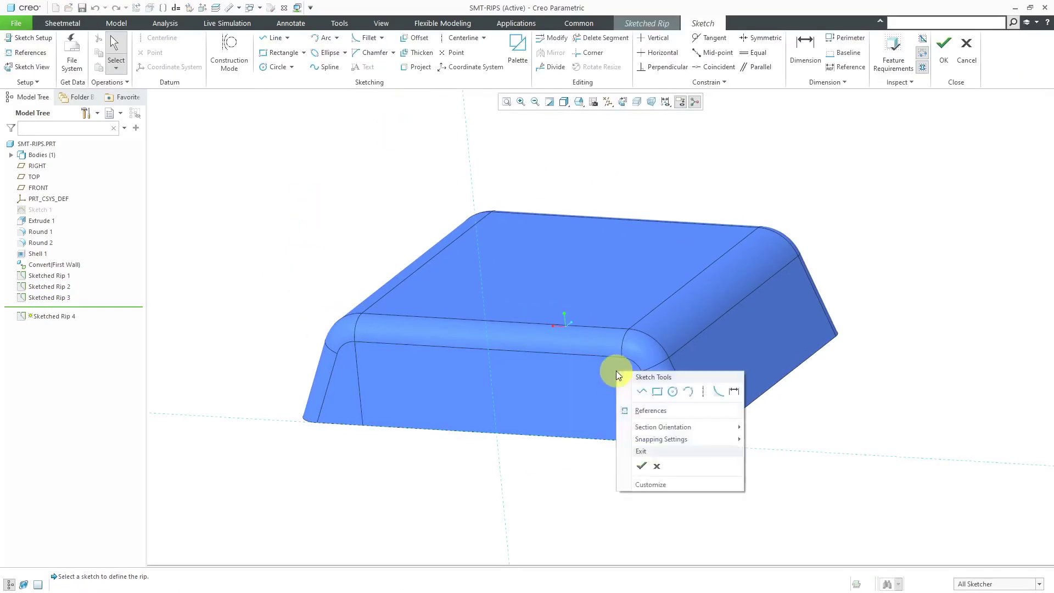
left_click(624, 354)
left_click(626, 501)
middle_click(597, 461)
middle_click(597, 462)
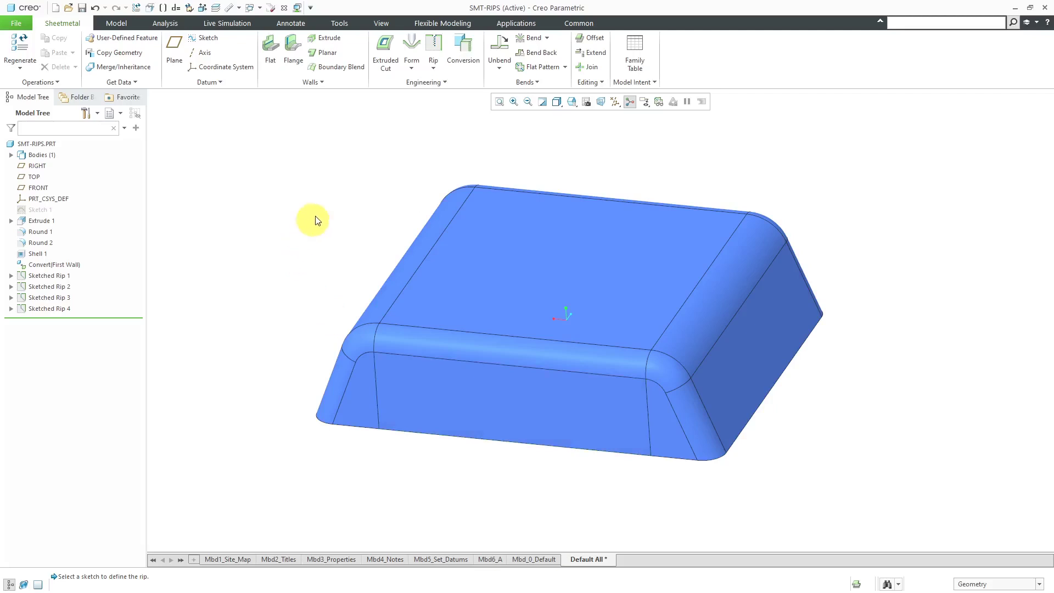
left_click(499, 52)
mouse_move(403, 226)
middle_mouse_down()
mouse_move(443, 219)
mouse_move(410, 364)
mouse_move(341, 336)
mouse_move(370, 348)
mouse_move(352, 357)
mouse_move(379, 373)
middle_mouse_up()
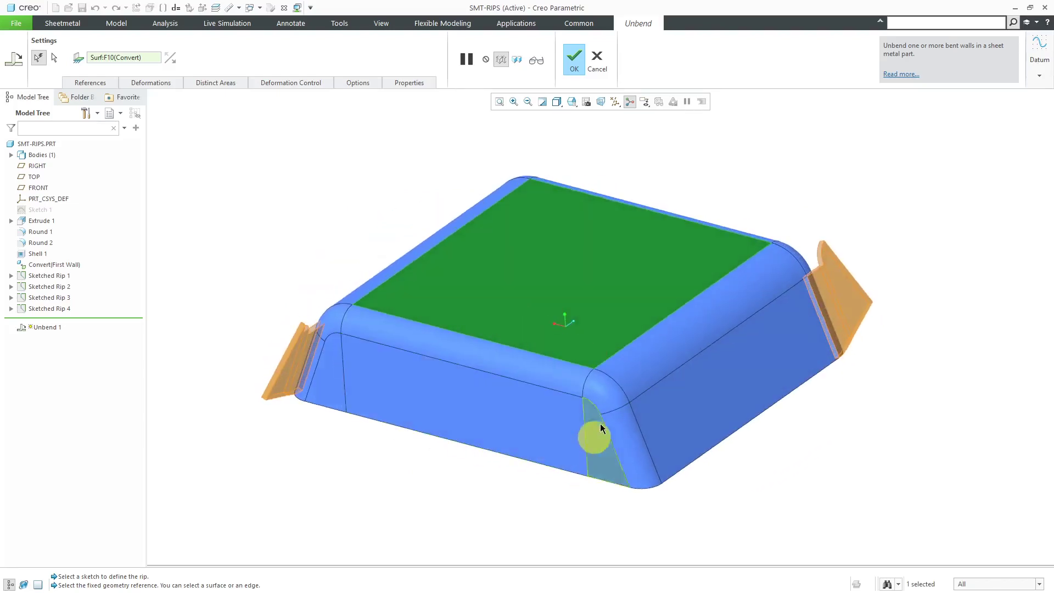
left_click(575, 64)
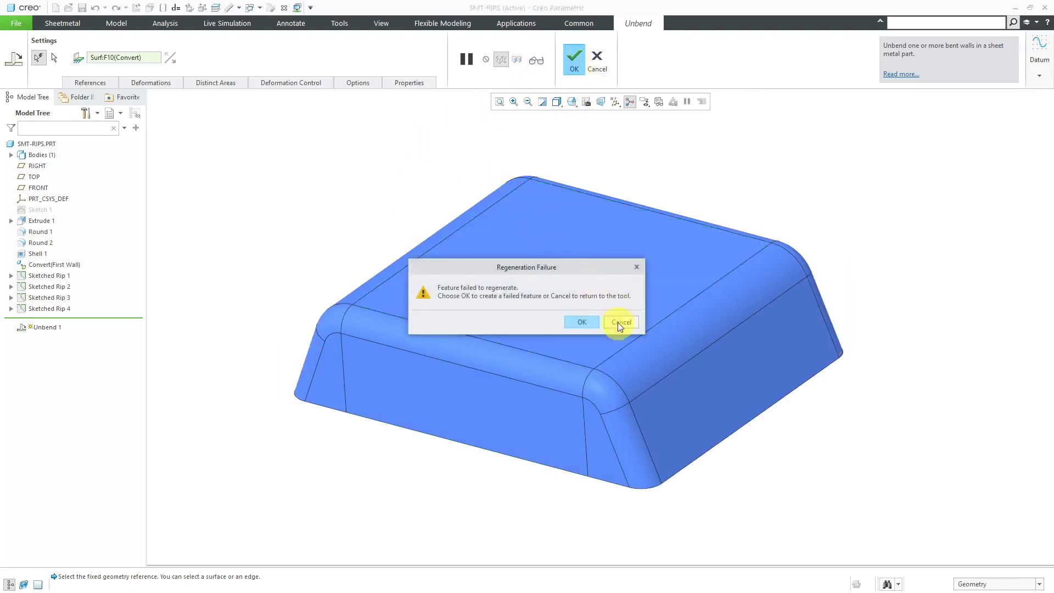
left_click(618, 321)
left_click(597, 61)
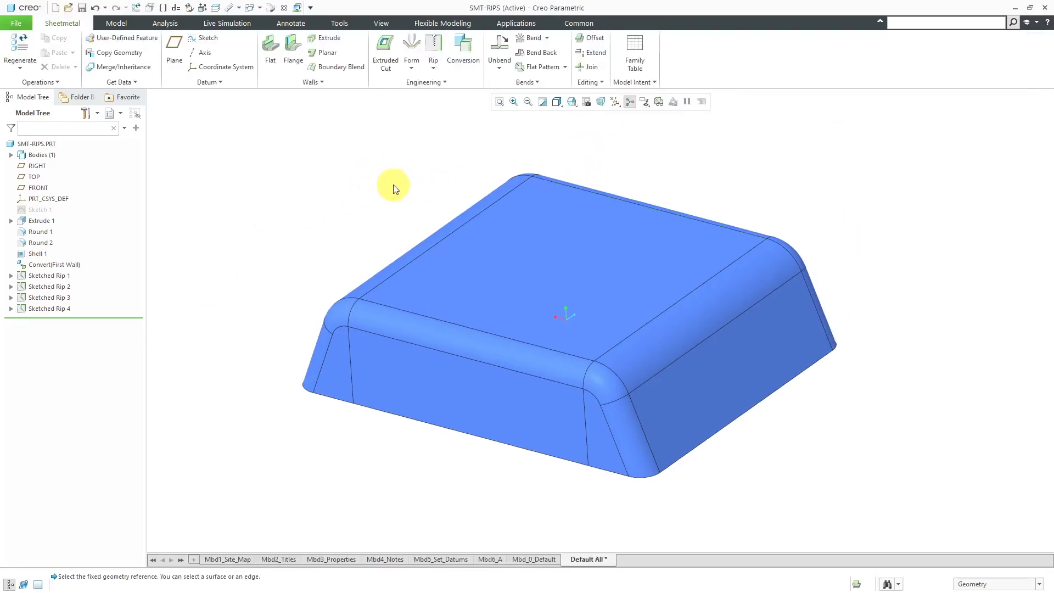
Create Surface Rip 1 by selecting the rounded corner surfaces to tear away
left_click(436, 71)
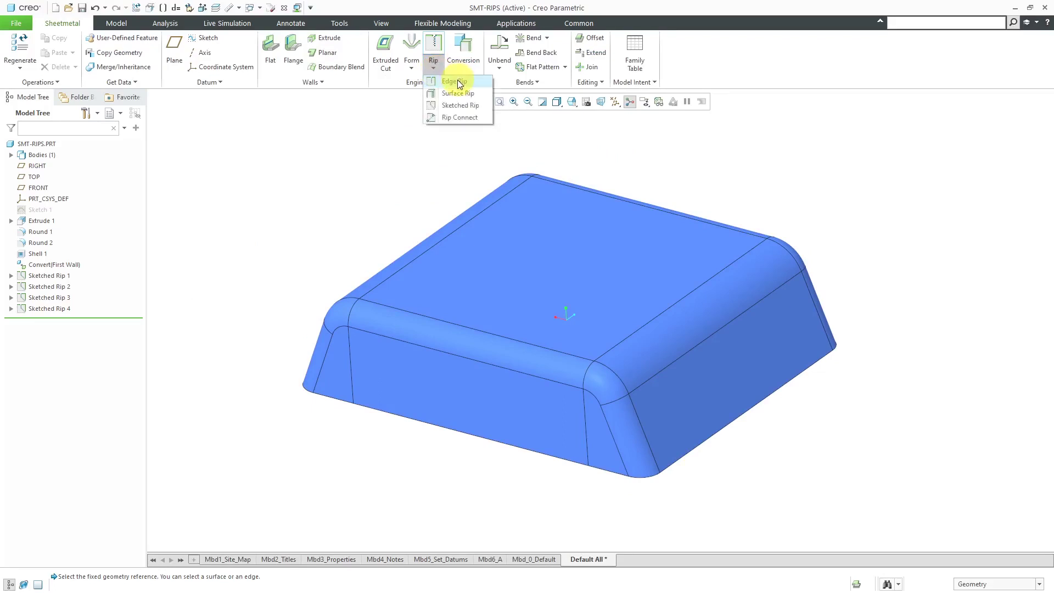
left_click(458, 93)
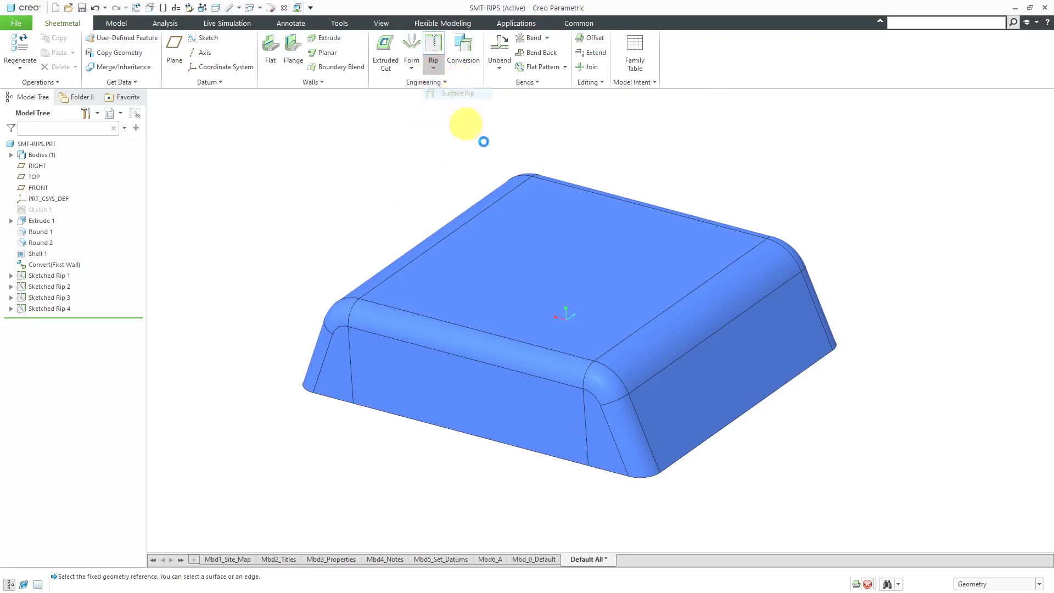
left_click(604, 392)
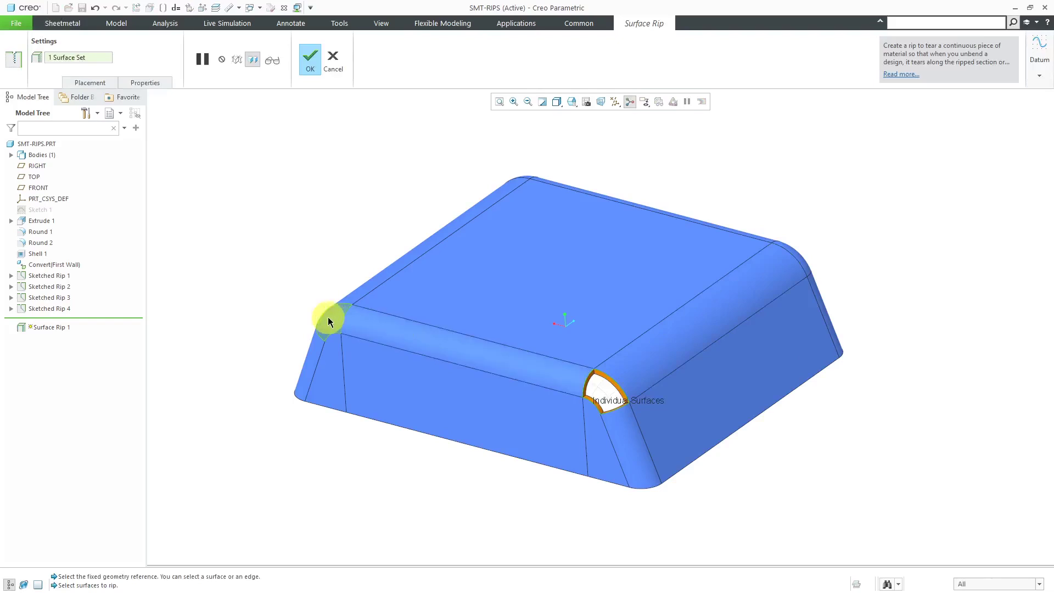
middle_click_drag(687, 243, 682, 290)
middle_click_drag(707, 329, 661, 294)
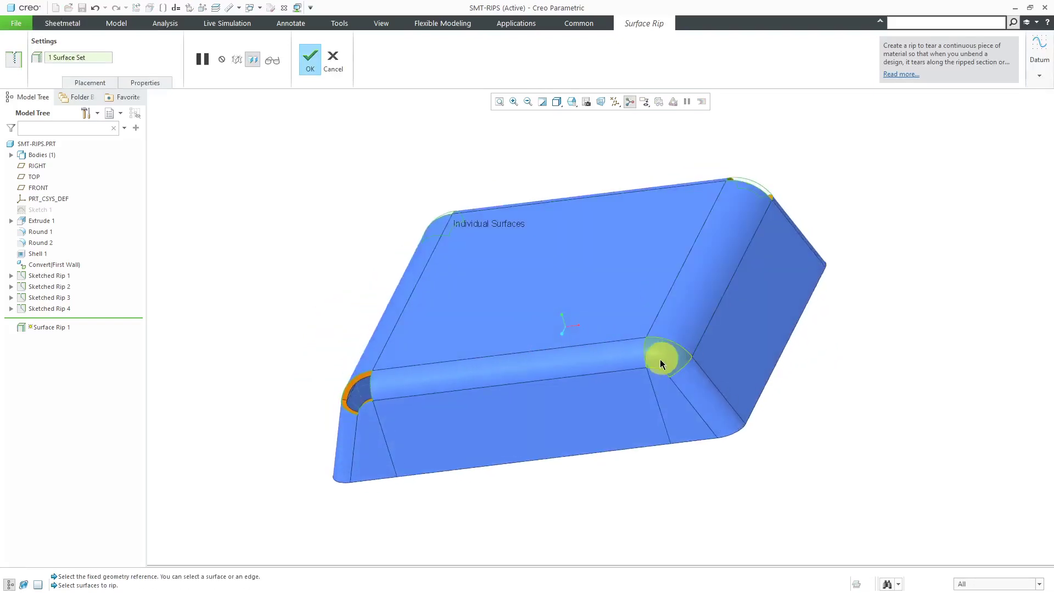
left_click(310, 65)
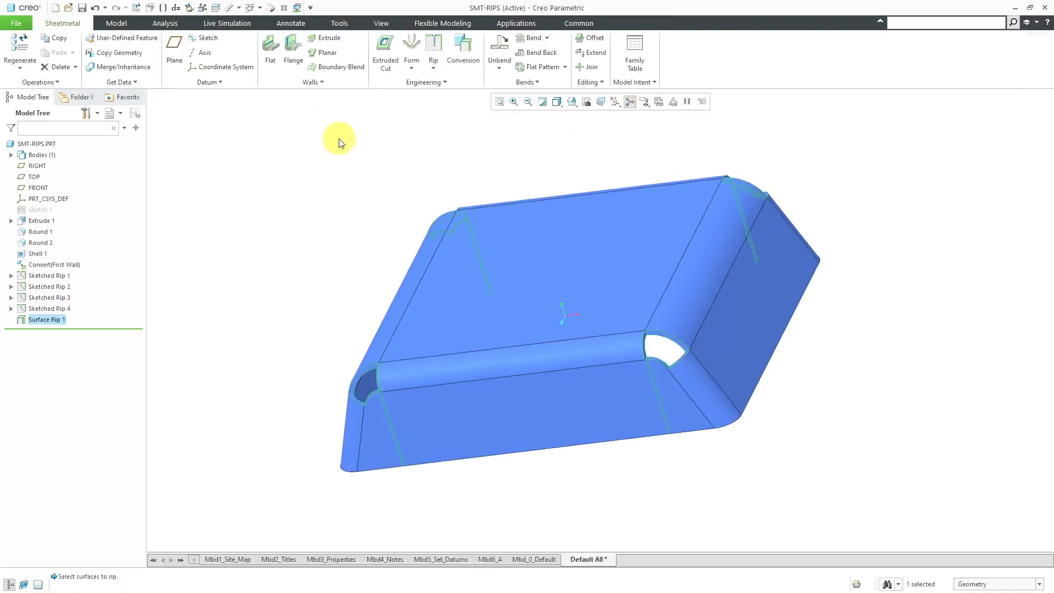
Create Unbend 1 with the default fixed face, checking the preview before applying it
left_click(499, 54)
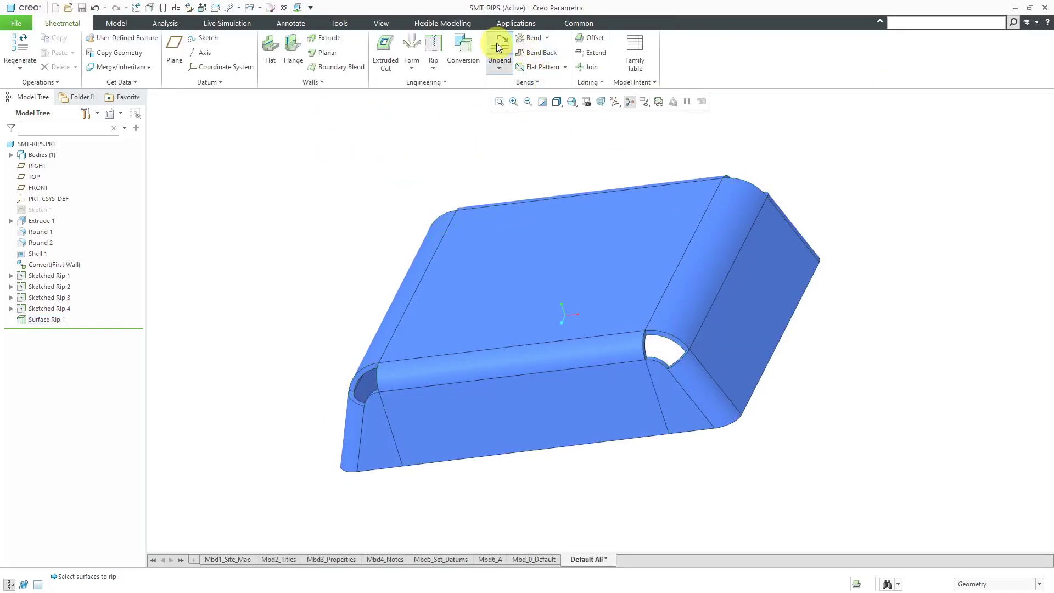
middle_click_drag(492, 198, 479, 223)
scroll(443, 237, "down", 3)
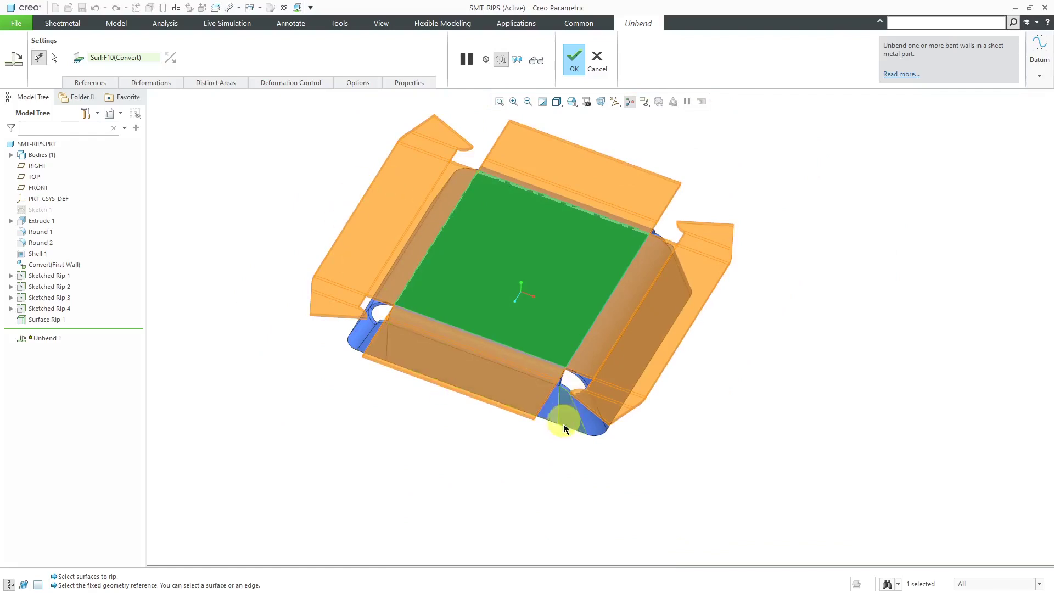
middle_click_drag(505, 313, 473, 296)
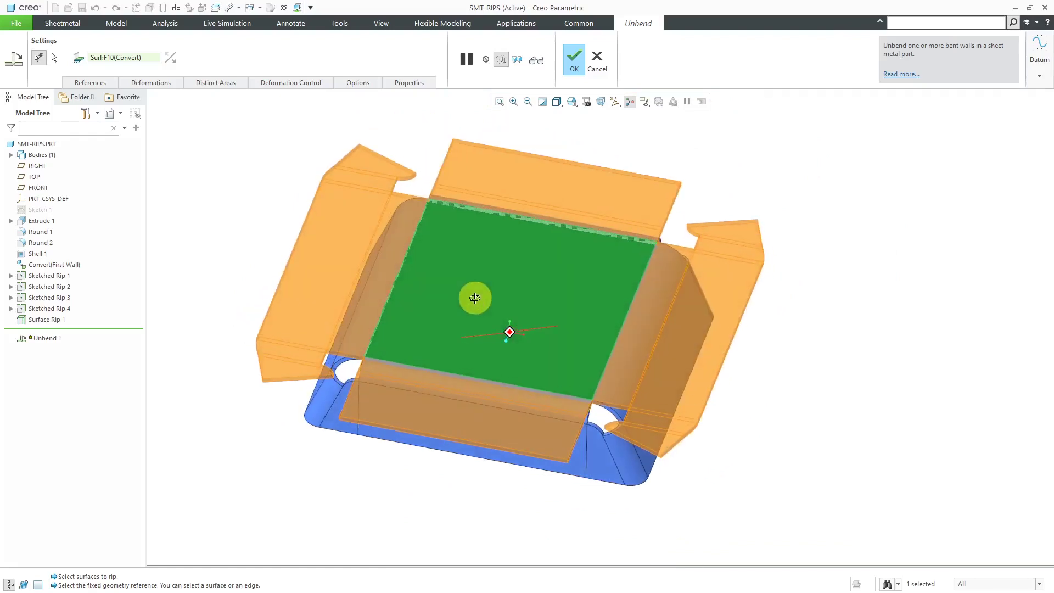
left_click(578, 60)
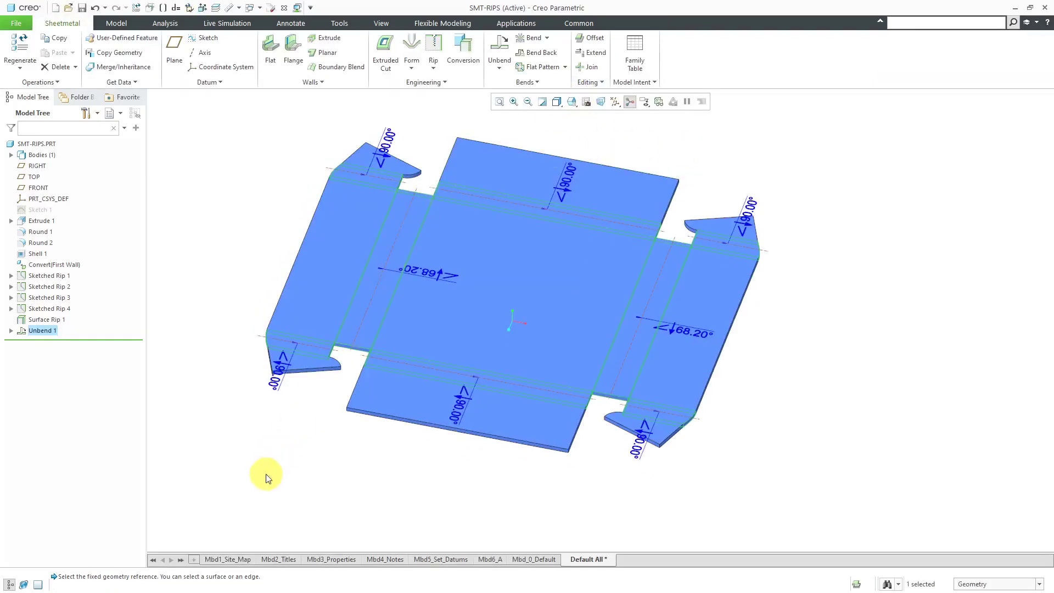
Select Surface Rip 1 and Unbend 1 in the model tree and delete both
left_click(40, 320)
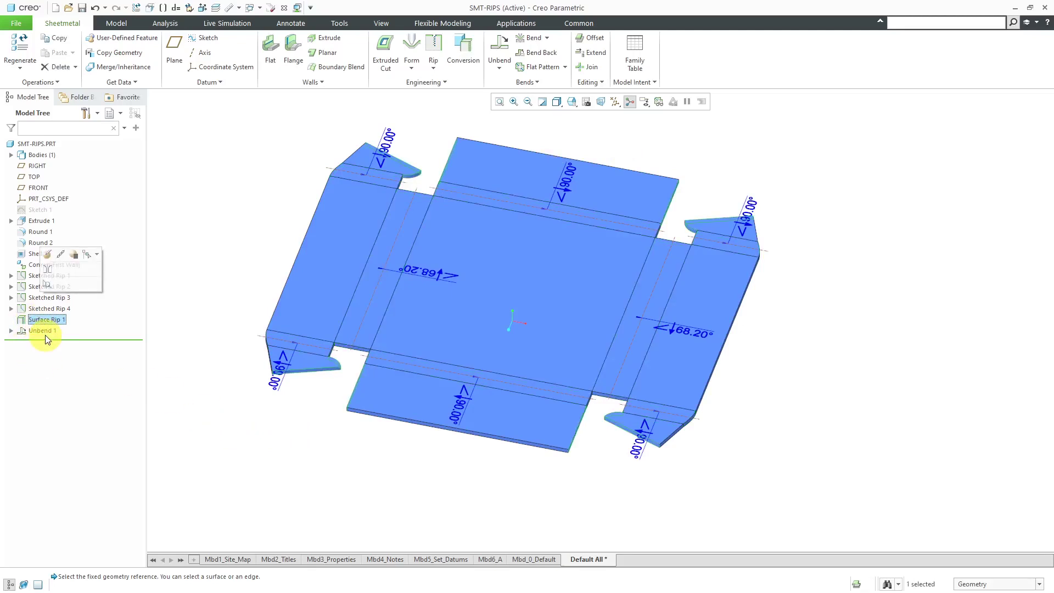
left_click(45, 332, "ctrl")
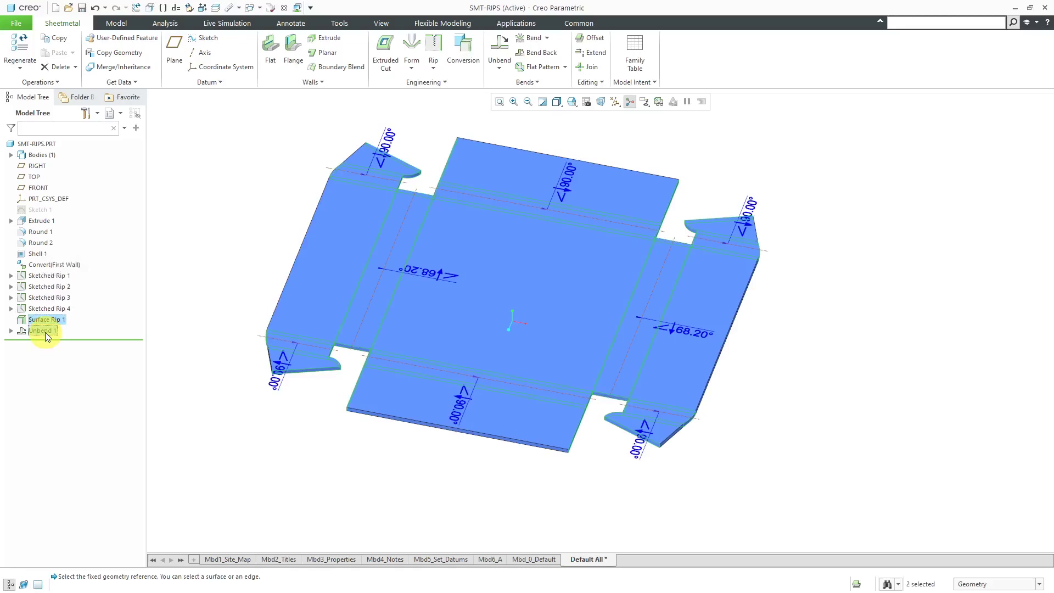
right_click(45, 332)
left_click(66, 373)
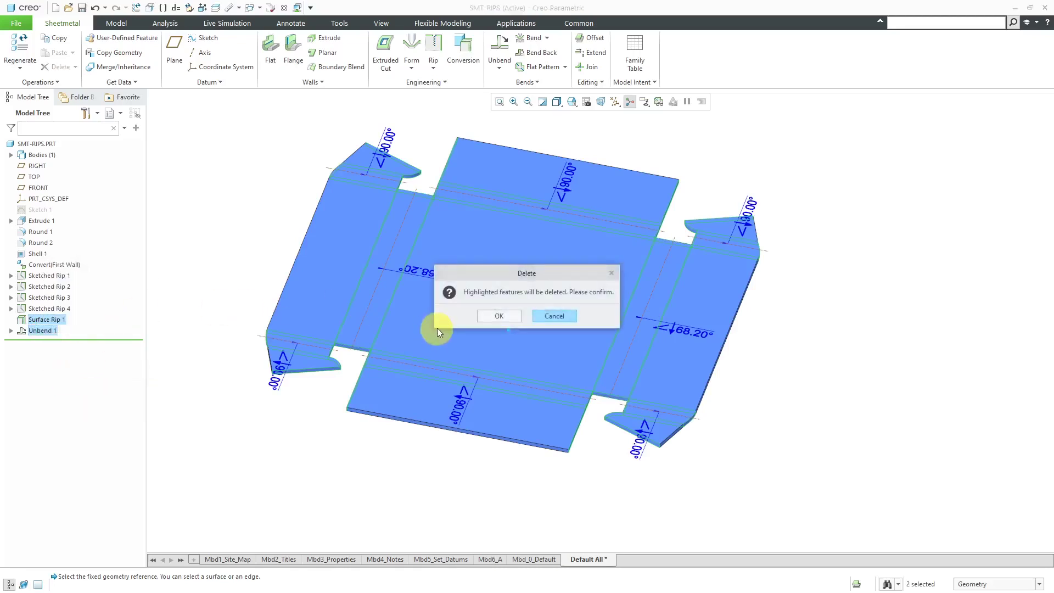
left_click(501, 316)
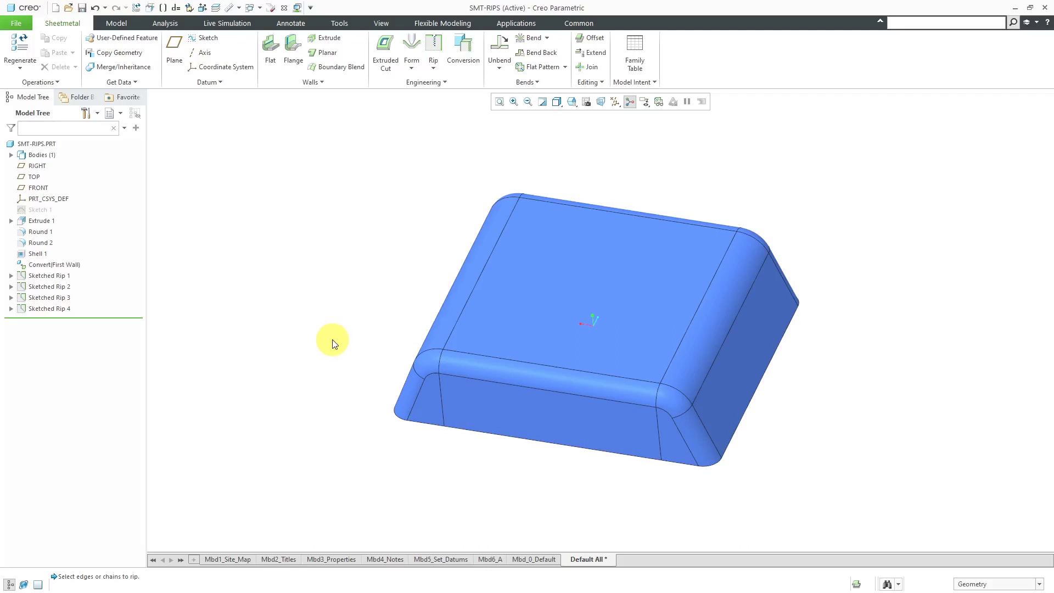
Create Edge Rip 1 on the four corner round edges and preview the unbend
left_click(435, 50)
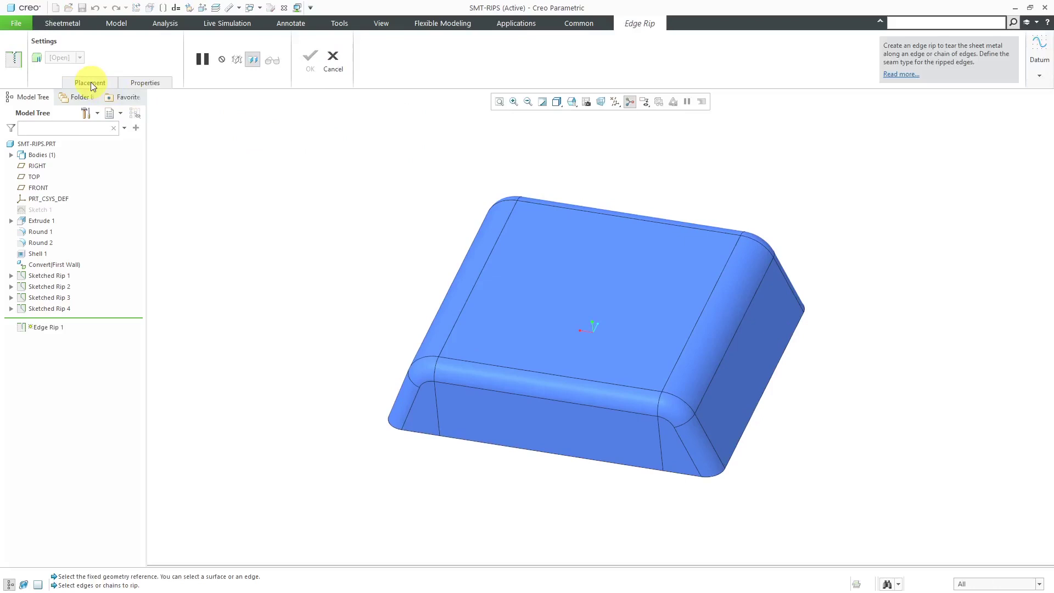
left_click(89, 82)
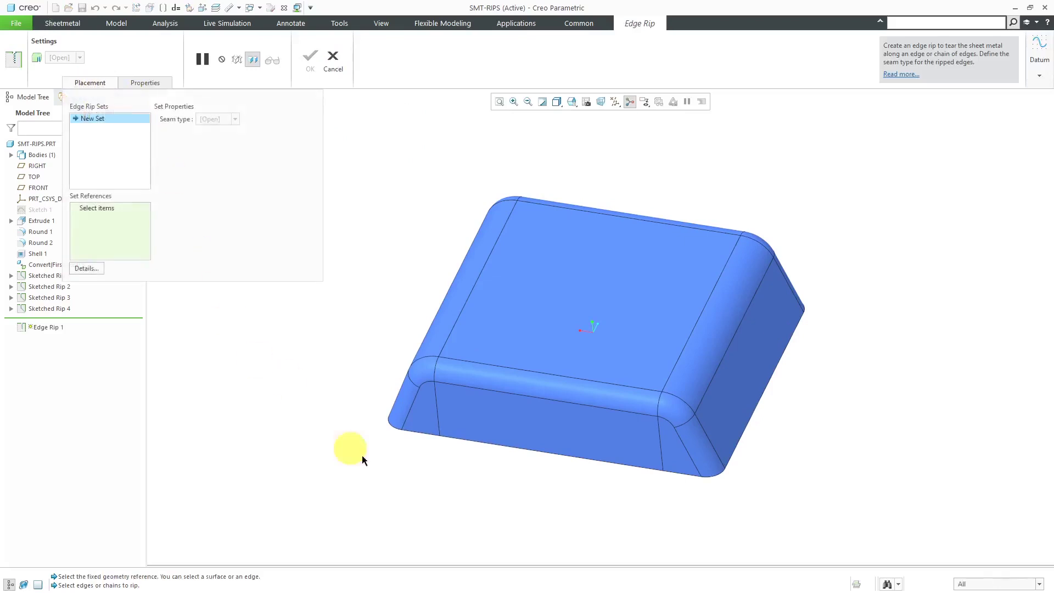
scroll(660, 403, "up", 5)
left_click(659, 402)
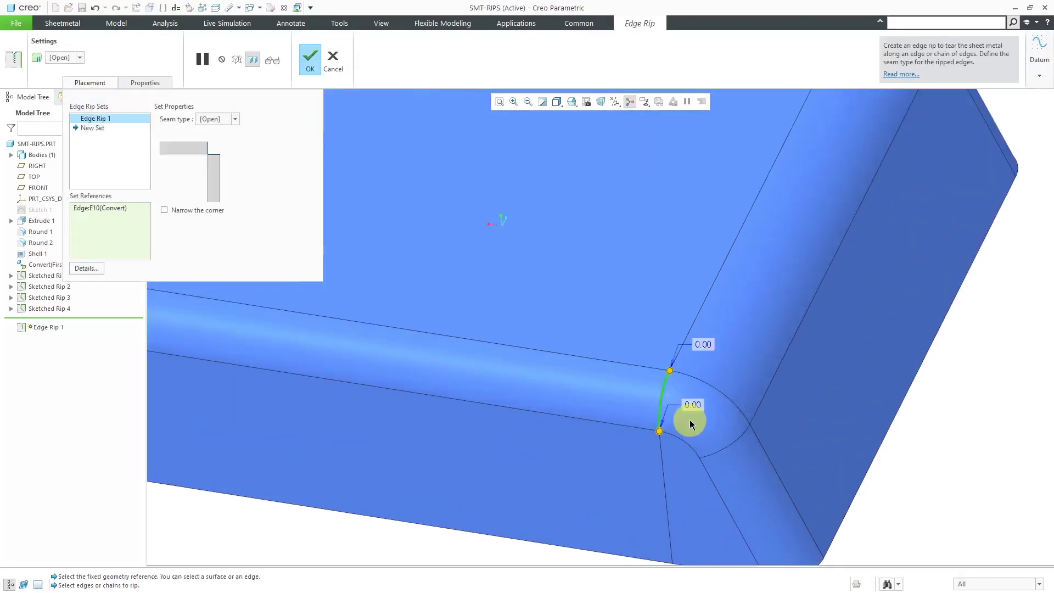
scroll(690, 420, "down", 5)
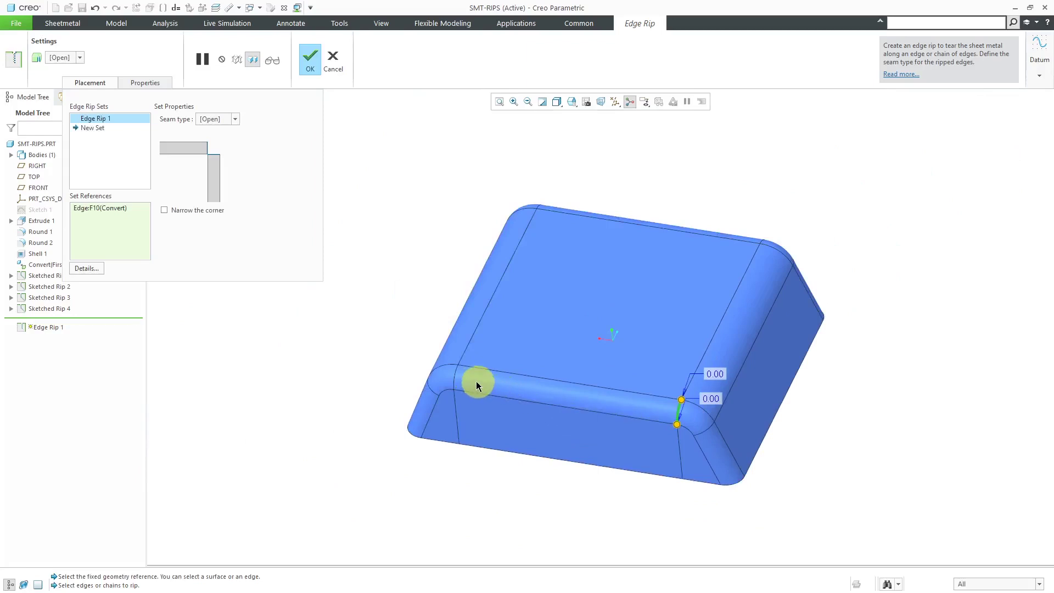
left_click(454, 379, "ctrl")
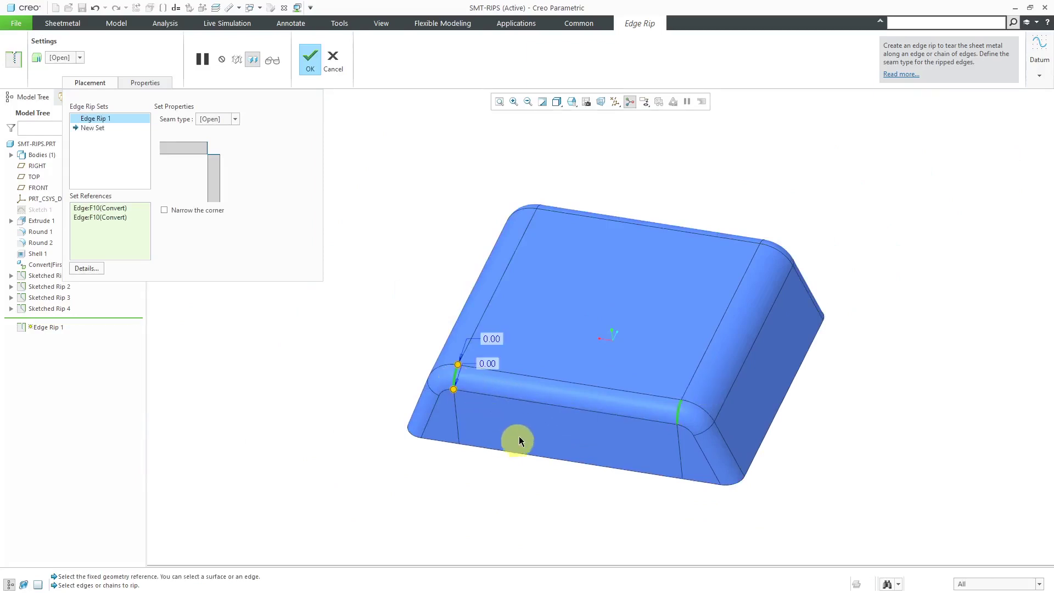
middle_click_drag(522, 413, 411, 426)
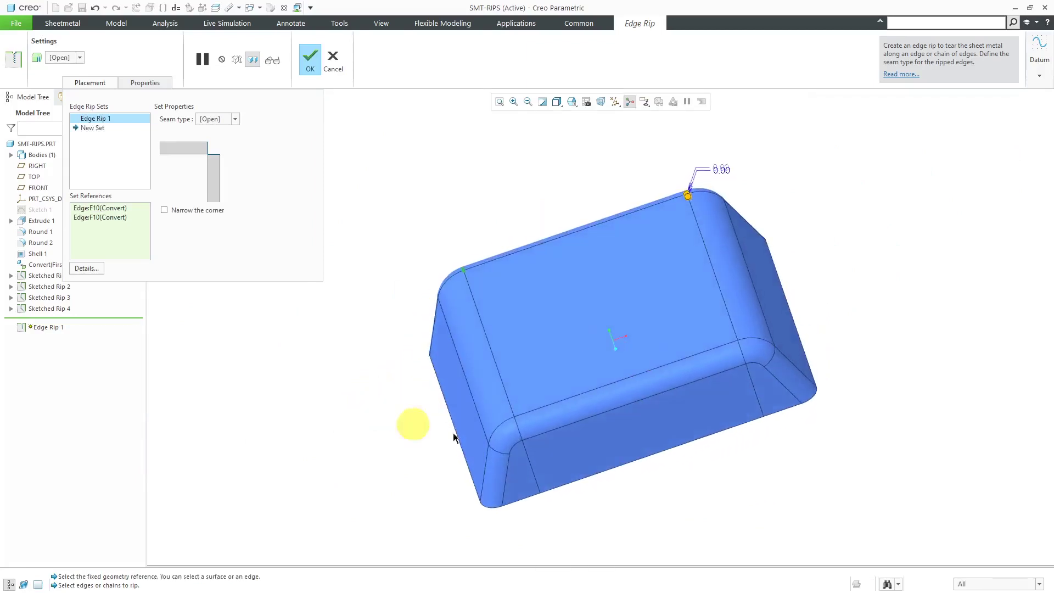
left_click(522, 430, "ctrl")
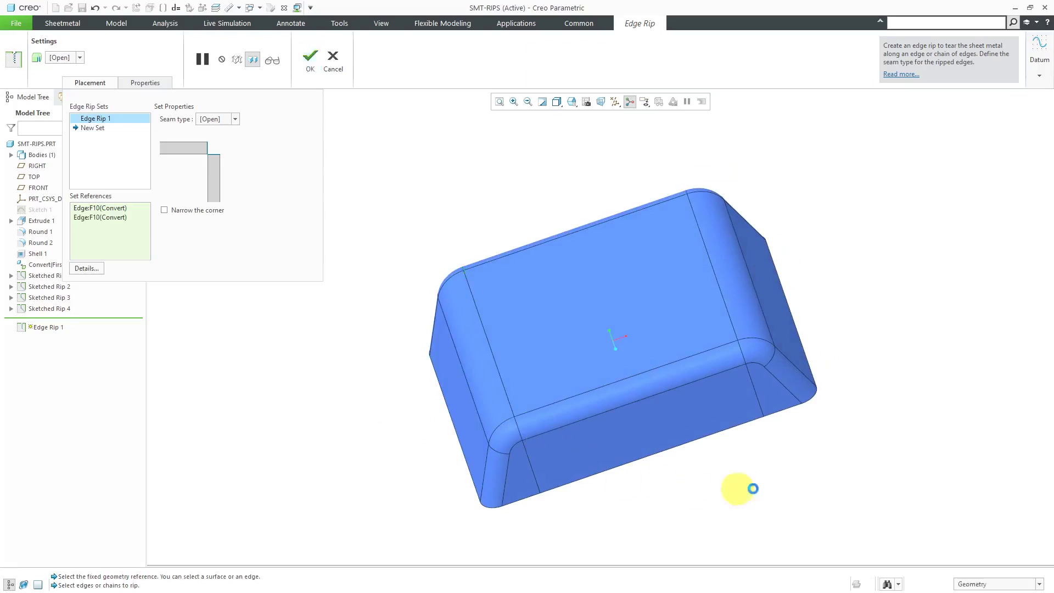
left_click(746, 355, "ctrl")
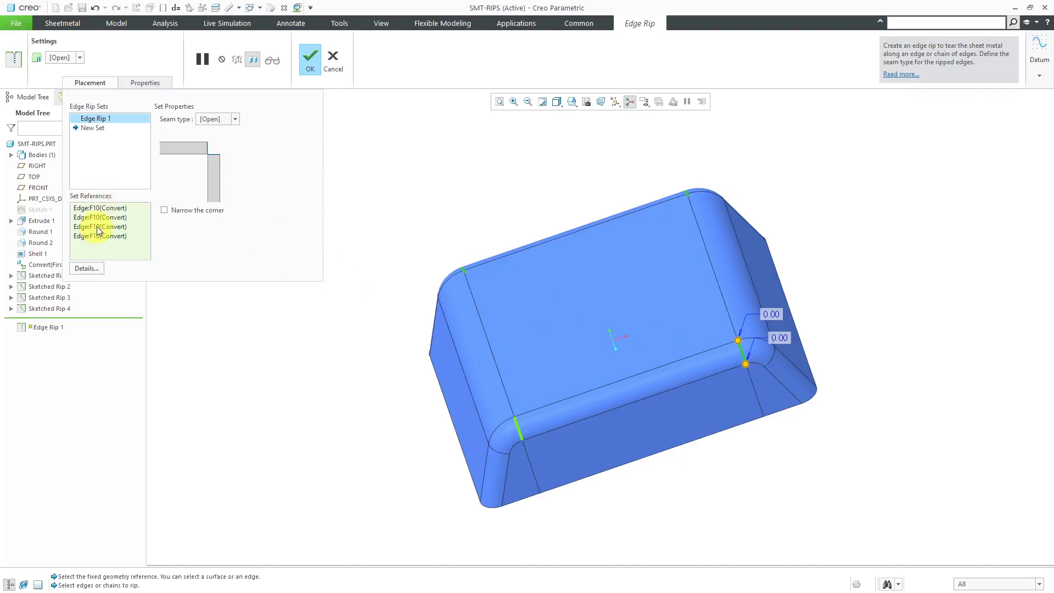
left_click(313, 64)
left_click(505, 51)
mouse_move(459, 229)
middle_mouse_down()
mouse_move(494, 215)
mouse_move(446, 215)
middle_mouse_up()
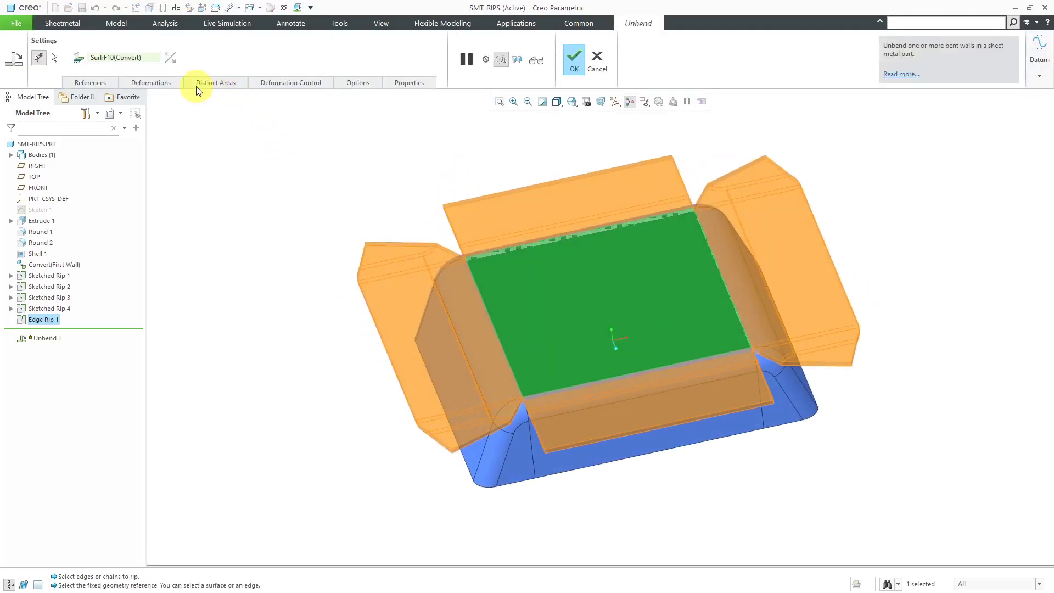
Check the Deformations and Deformation Control tabs, then complete Unbend 1 as a flat pattern
left_click(170, 83)
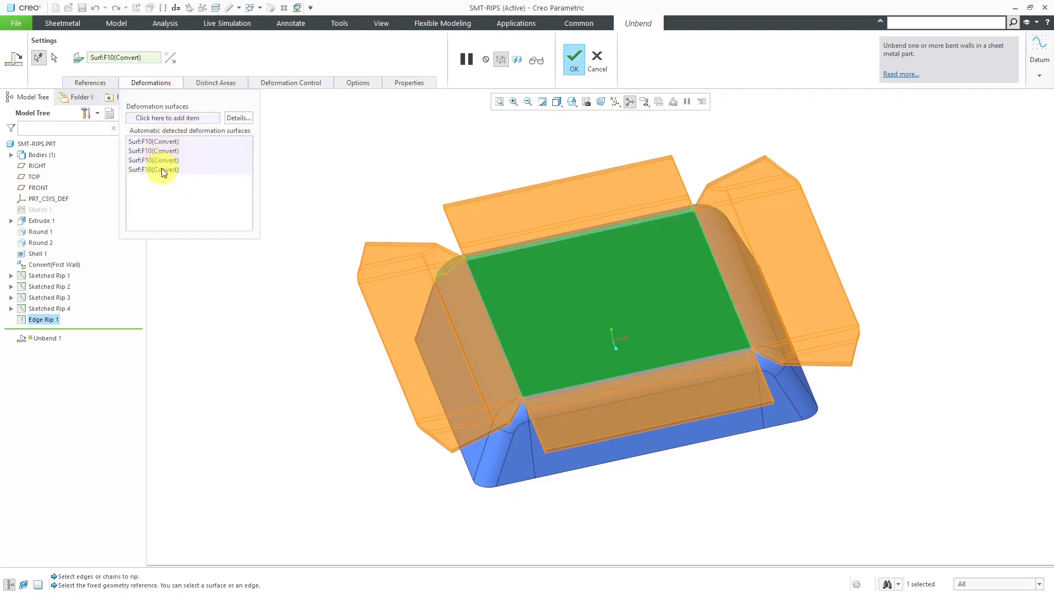
left_click(292, 83)
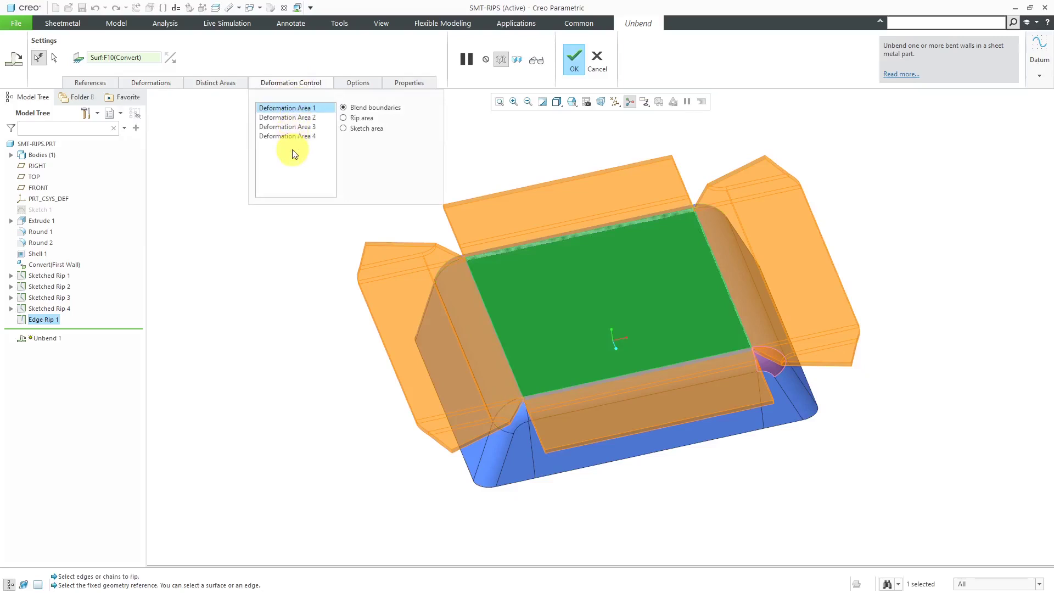
left_click(575, 65)
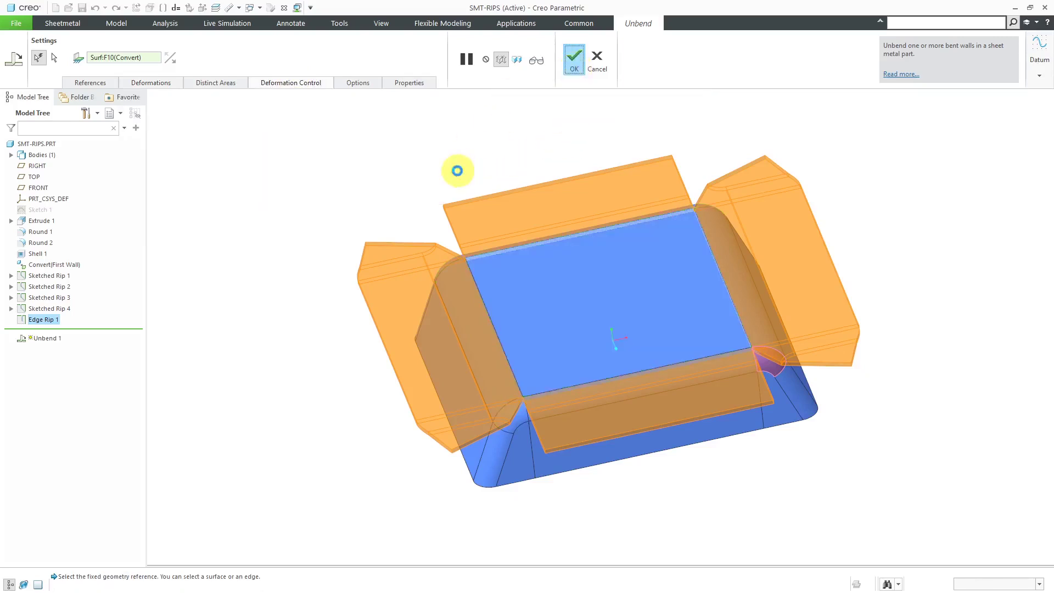
left_click(556, 178)
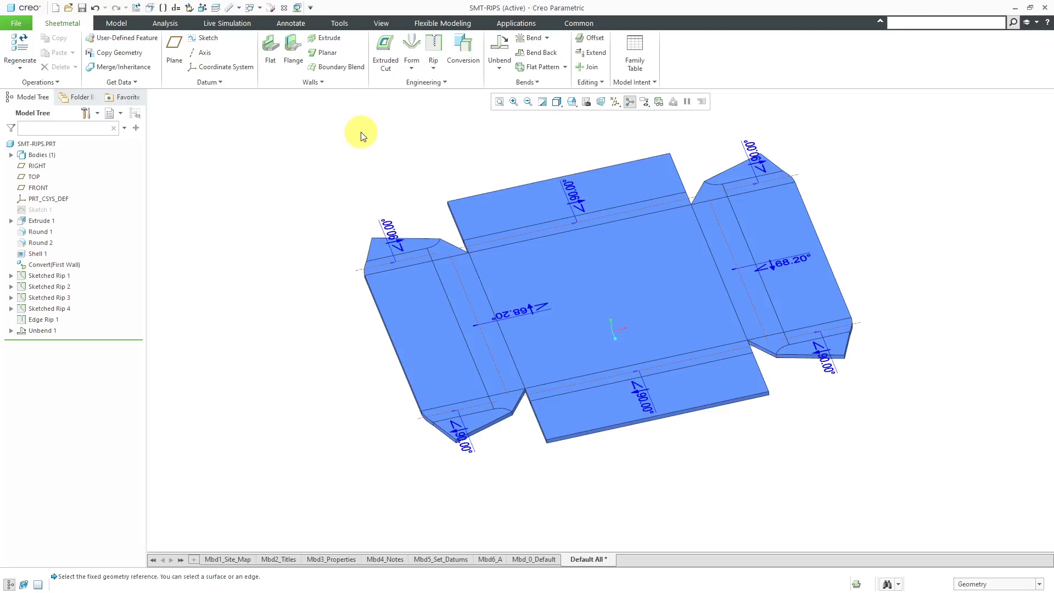
Create Bend Back 1 with the default fixed surface, then orbit to inspect the box
left_click(540, 54)
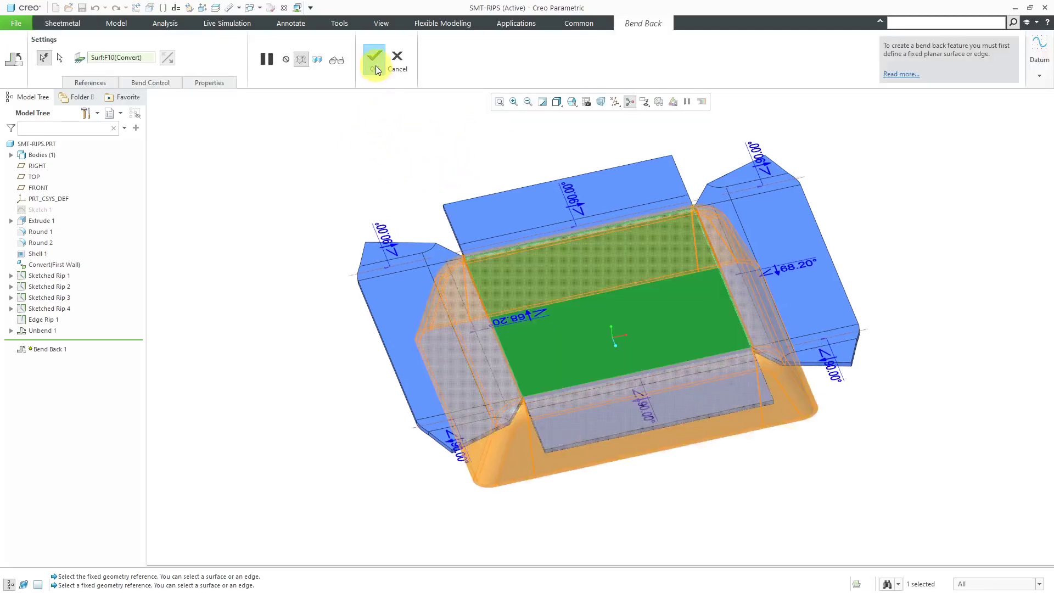
left_click(374, 61)
mouse_move(422, 181)
middle_mouse_down()
mouse_move(506, 160)
mouse_move(436, 139)
mouse_move(440, 186)
middle_mouse_up()
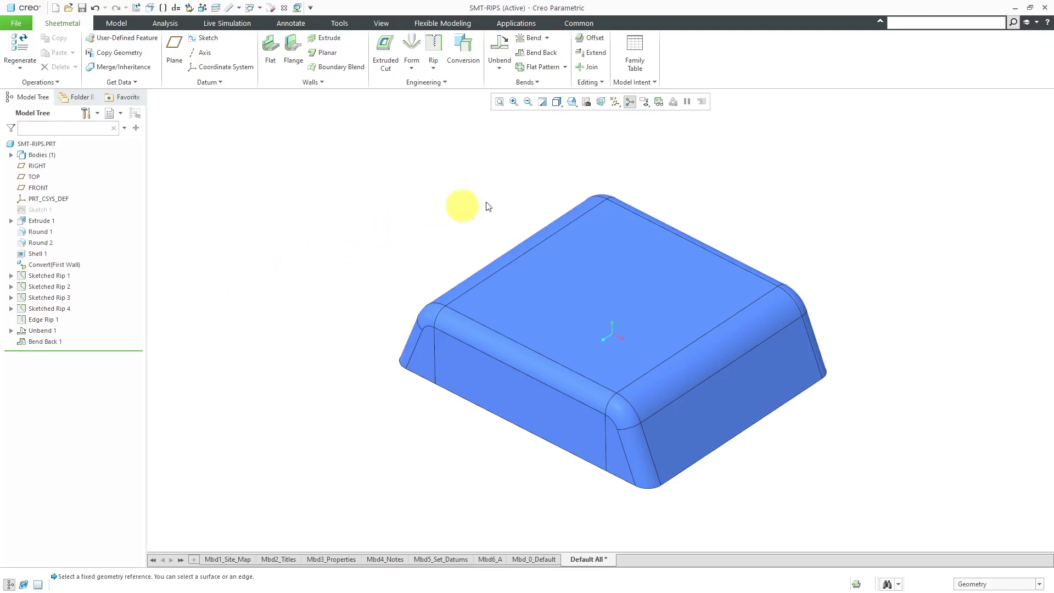
Create a new simplified representation named Fully_Flat
left_click(586, 102)
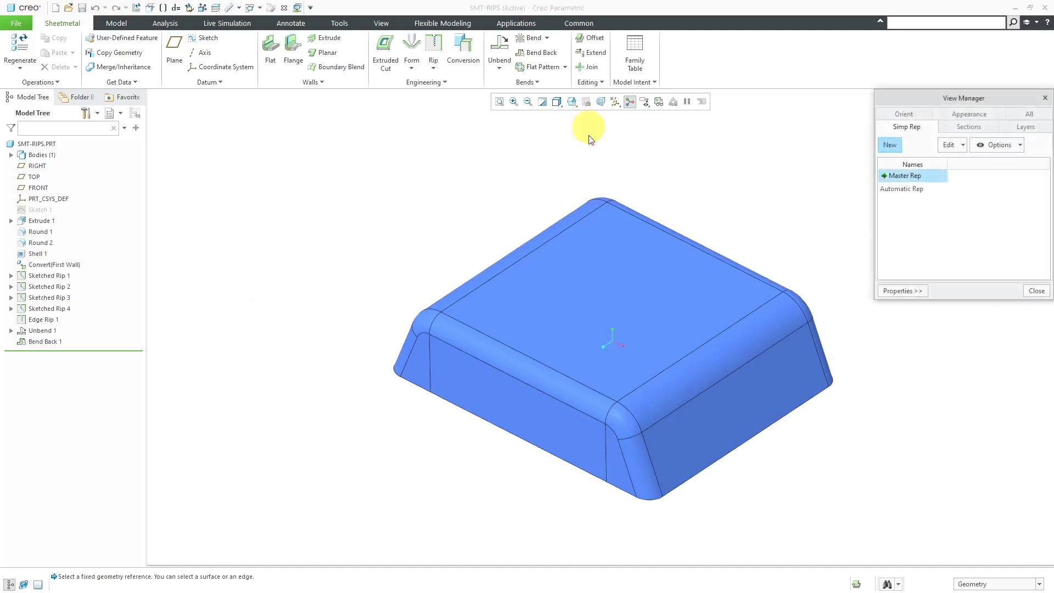
left_click(891, 145)
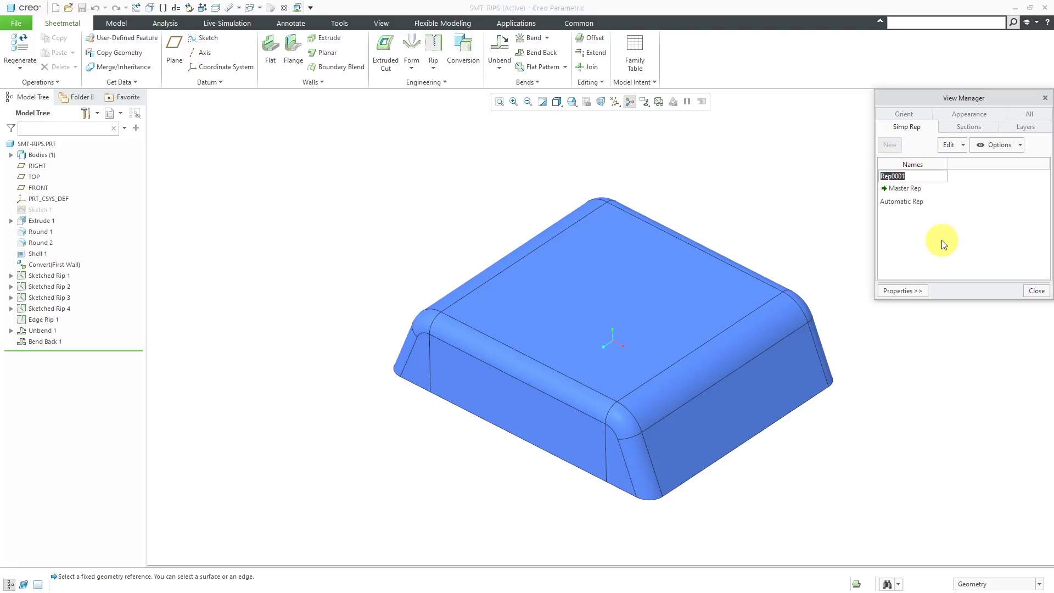
type("Fully_Flat")
key("Return")
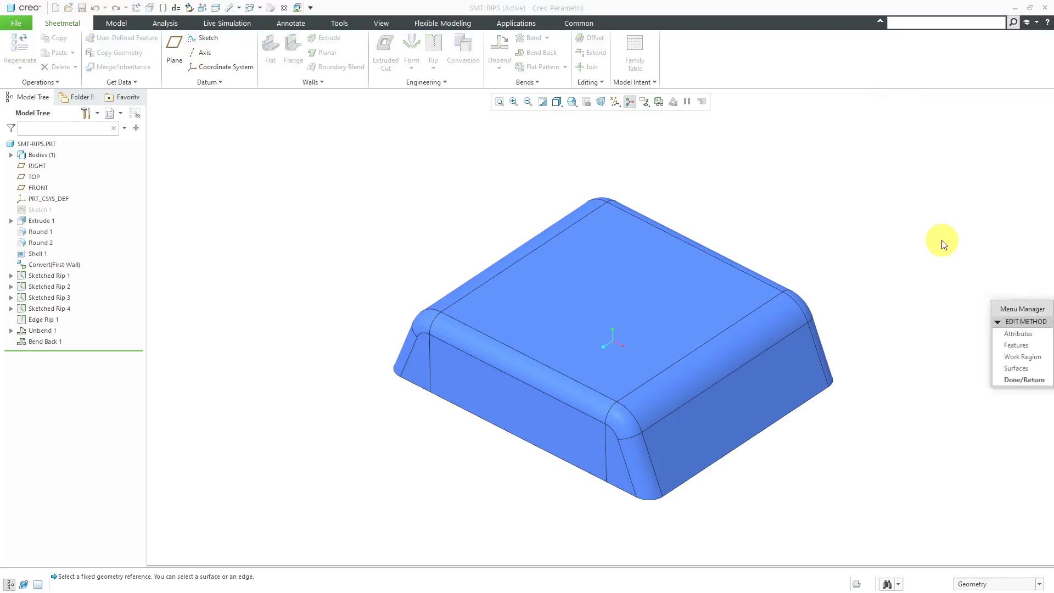
Exclude Bend Back 1 from Fully_Flat, then reactivate the Master Rep
left_click(1011, 344)
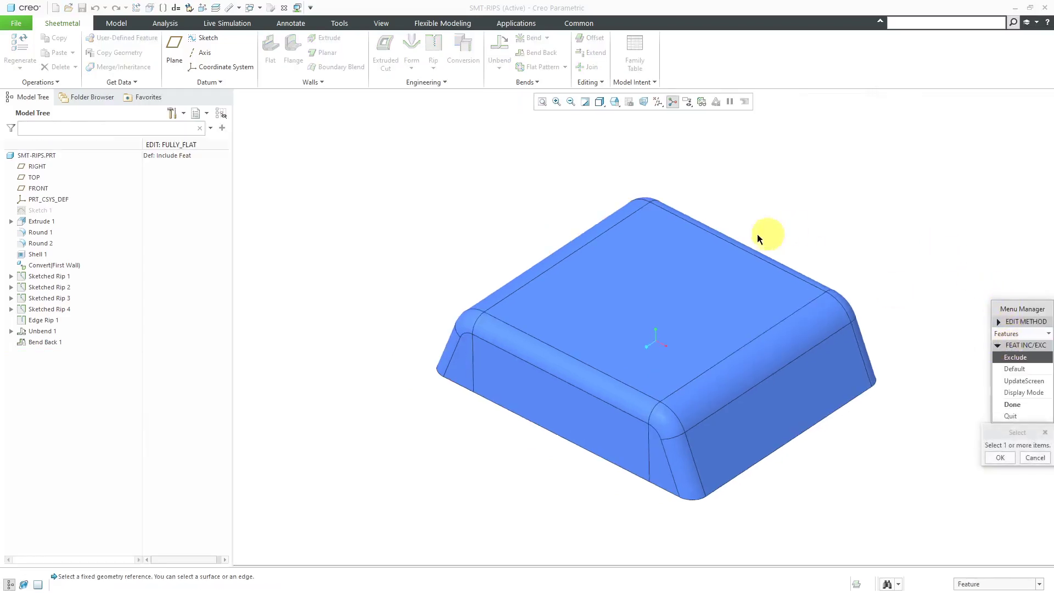
left_click(55, 343)
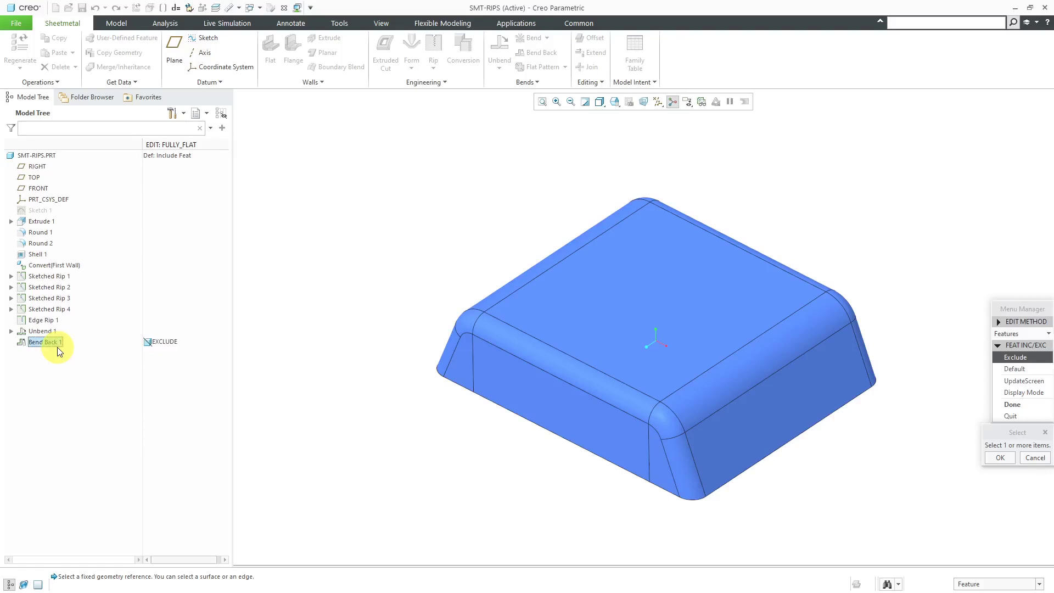
left_click(1012, 404)
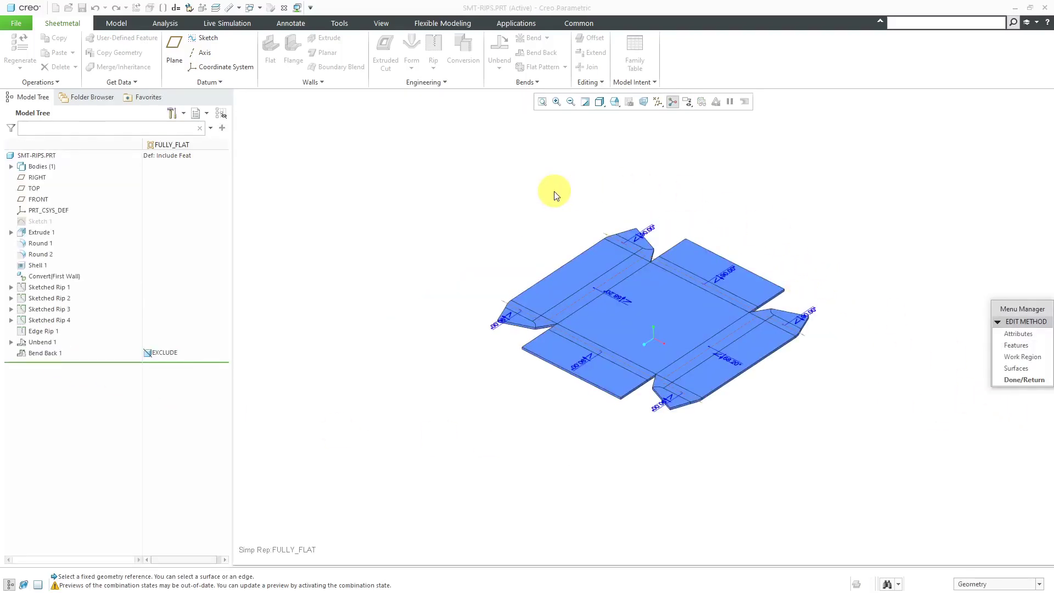
left_click(1025, 378)
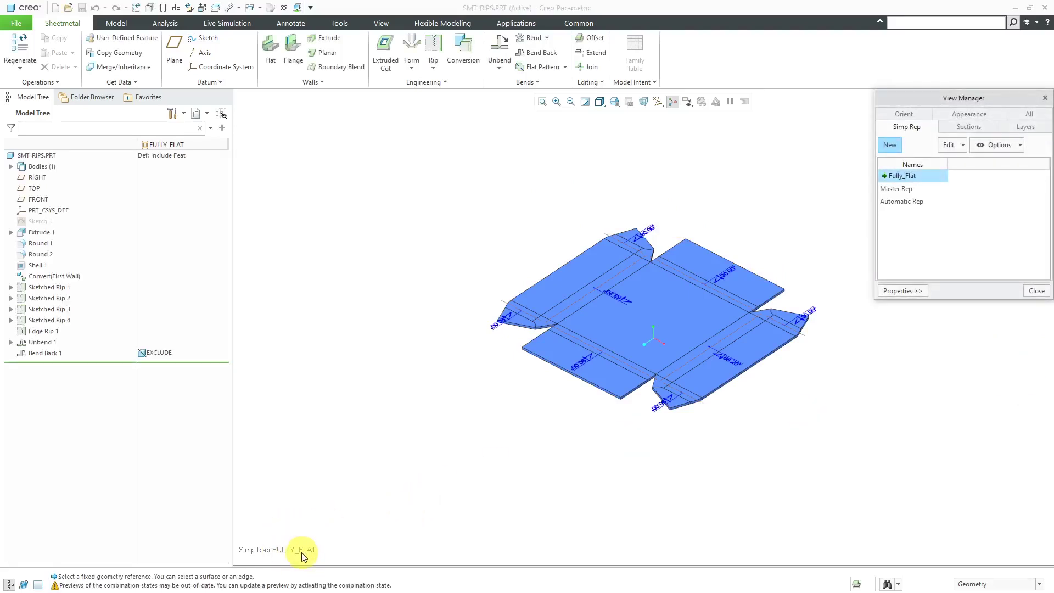
double_click(904, 189)
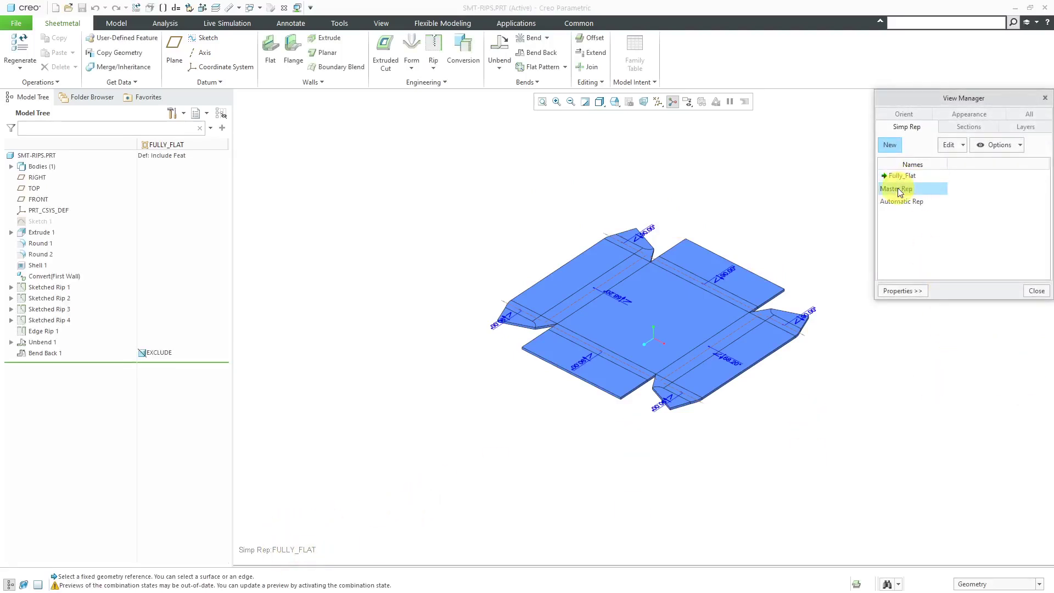
left_click(1038, 292)
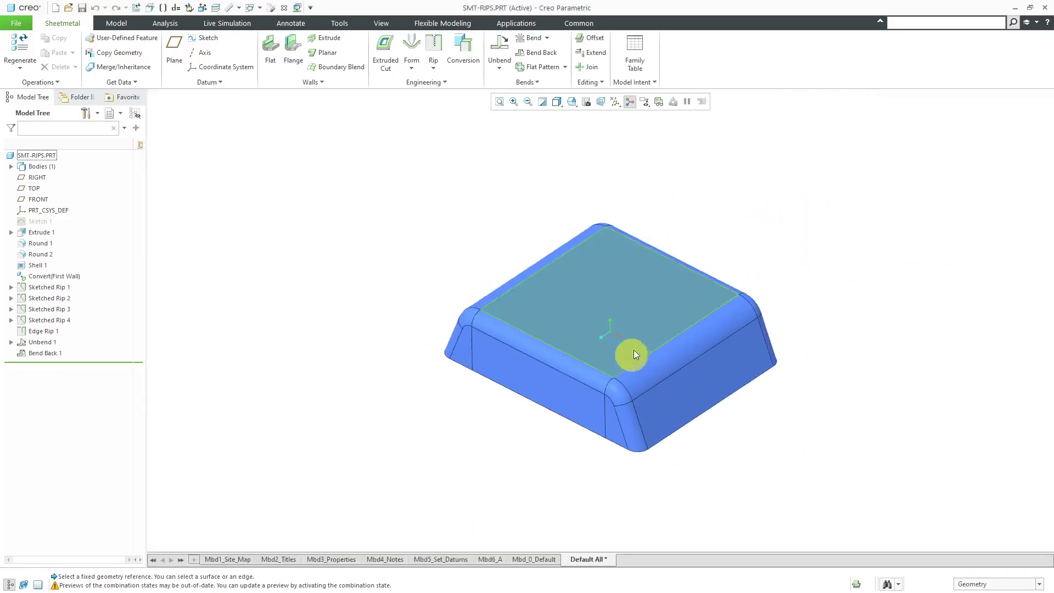